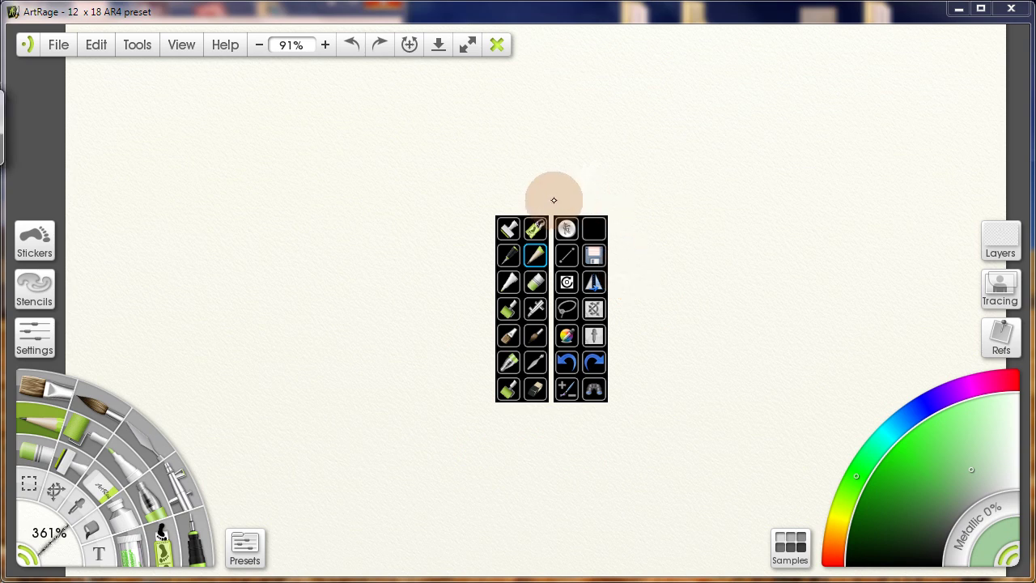
# Outline a tall green pencil rectangle and begin hatching grass under its base
pyautogui.moveTo(541, 197)
pyautogui.mouseDown()
pyautogui.moveTo(628, 191)
pyautogui.moveTo(634, 423)
pyautogui.mouseUp()
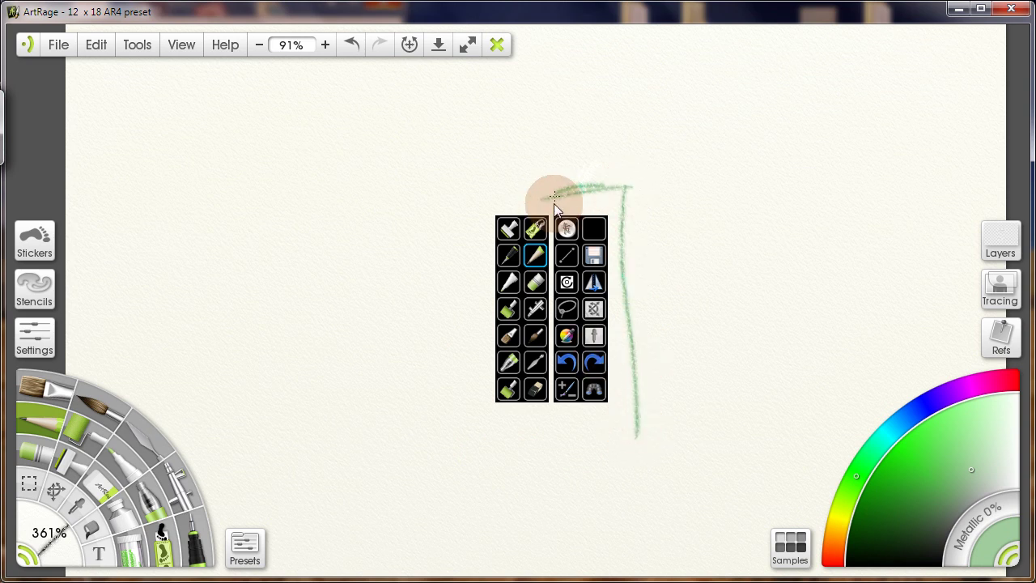
pyautogui.moveTo(553, 198)
pyautogui.mouseDown()
pyautogui.moveTo(539, 433)
pyautogui.moveTo(645, 419)
pyautogui.mouseUp()
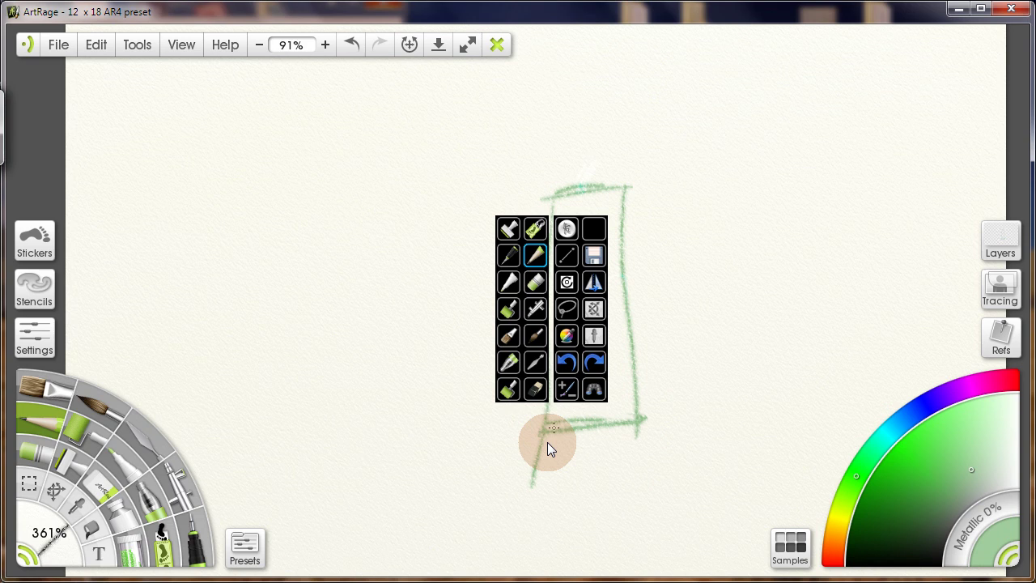
pyautogui.moveTo(547, 441)
pyautogui.mouseDown()
pyautogui.moveTo(555, 481)
pyautogui.moveTo(612, 483)
pyautogui.mouseUp()
# Extend the grass hatching to the right and add a diagonal stroke beside the rectangle
pyautogui.moveTo(711, 424)
pyautogui.mouseDown()
pyautogui.moveTo(677, 476)
pyautogui.moveTo(733, 428)
pyautogui.moveTo(579, 467)
pyautogui.mouseUp()
pyautogui.moveTo(707, 443); pyautogui.dragTo(724, 427)
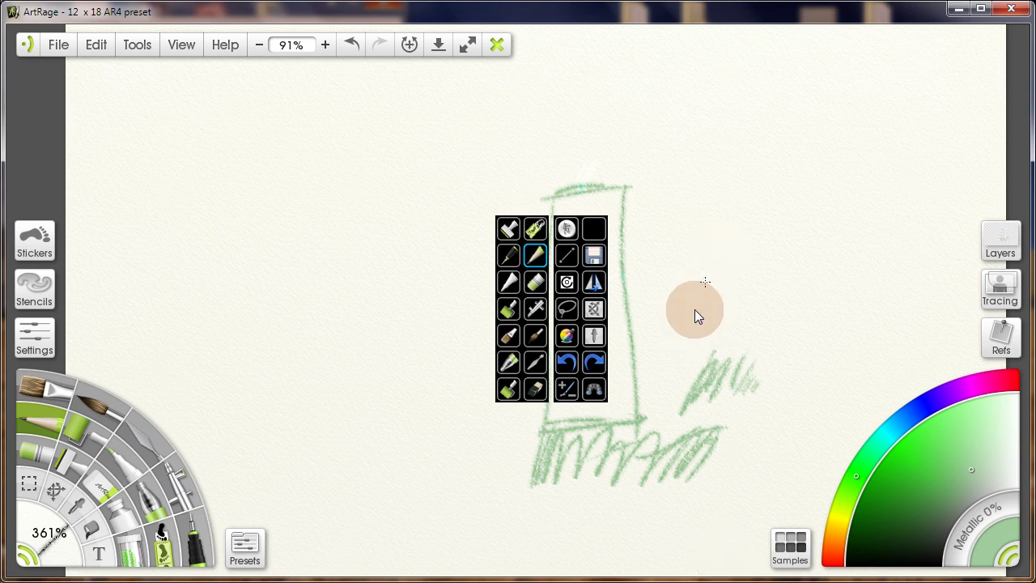
pyautogui.moveTo(692, 300); pyautogui.dragTo(719, 267)
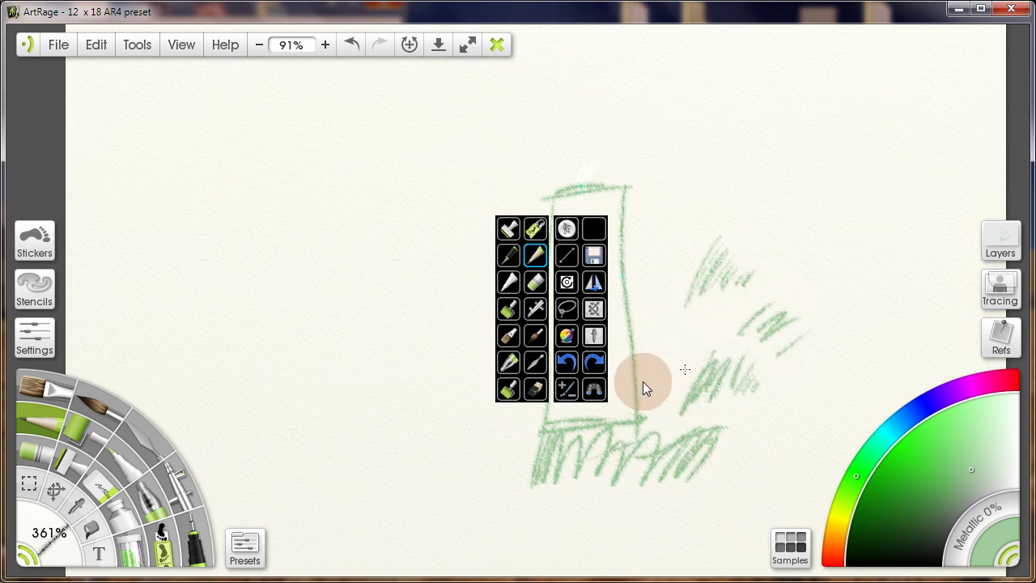
# Undo nine pencil strokes from the Pen Only Toolbar, then redo six of them
pyautogui.click(567, 362)
pyautogui.click(566, 362)
pyautogui.click(566, 362)
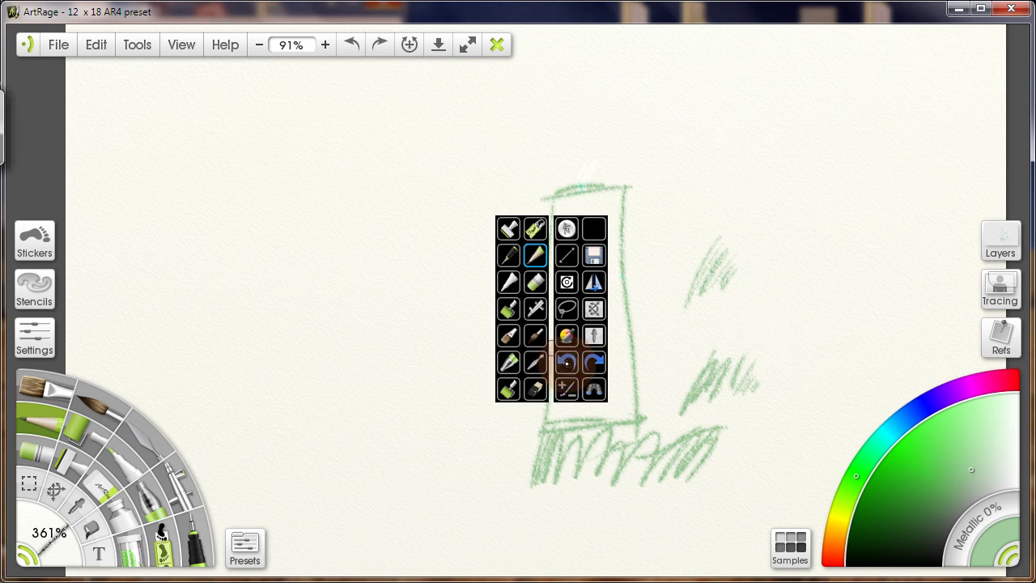
pyautogui.click(566, 362)
pyautogui.click(566, 362)
pyautogui.click(567, 362)
pyautogui.click(567, 363)
pyautogui.click(566, 362)
pyautogui.click(567, 362)
pyautogui.click(566, 363)
pyautogui.click(566, 362)
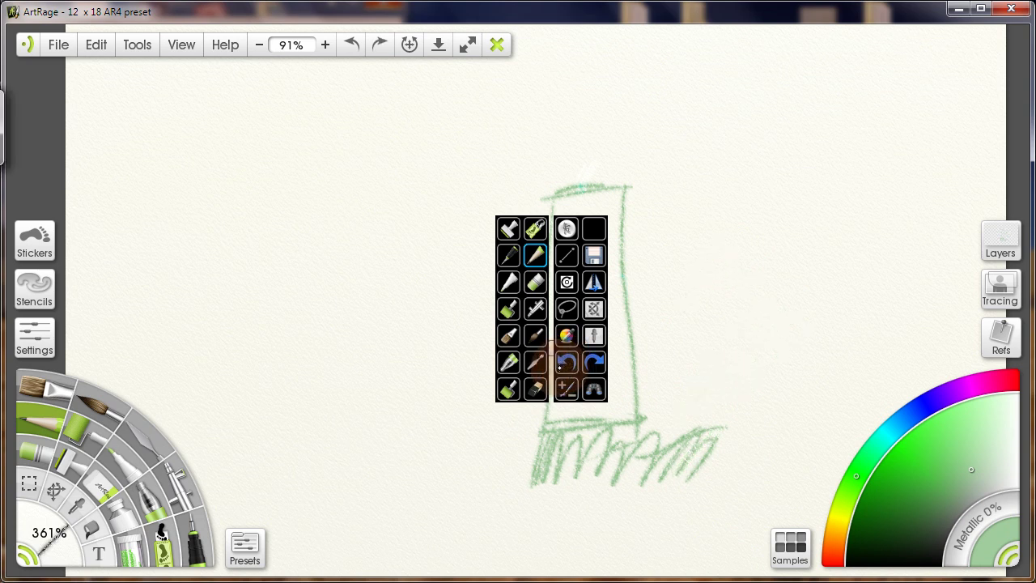
pyautogui.click(567, 362)
pyautogui.click(566, 363)
pyautogui.click(566, 363)
pyautogui.click(566, 363)
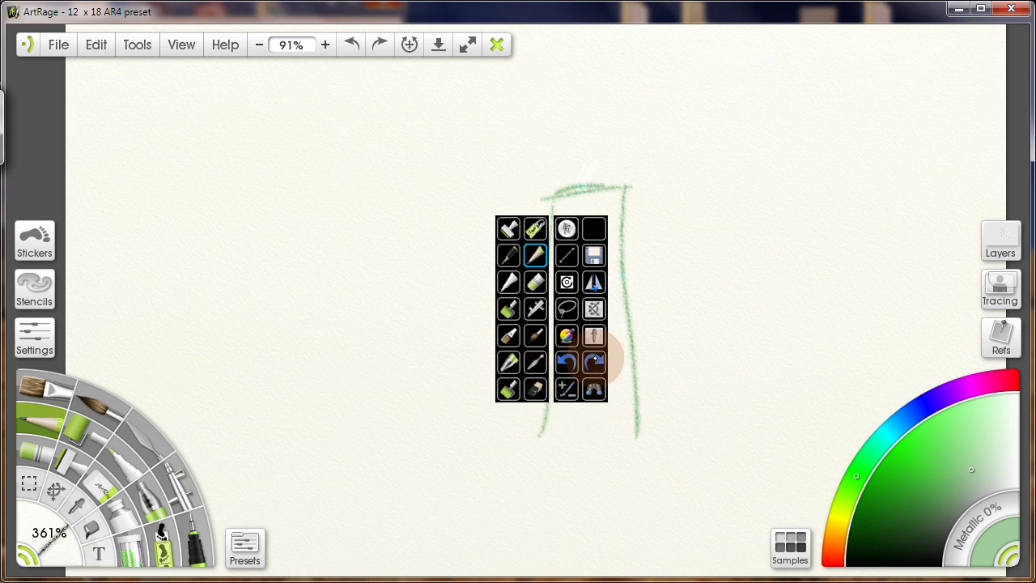
pyautogui.click(594, 363)
pyautogui.click(594, 362)
pyautogui.click(594, 363)
pyautogui.click(594, 363)
pyautogui.click(594, 363)
pyautogui.click(593, 362)
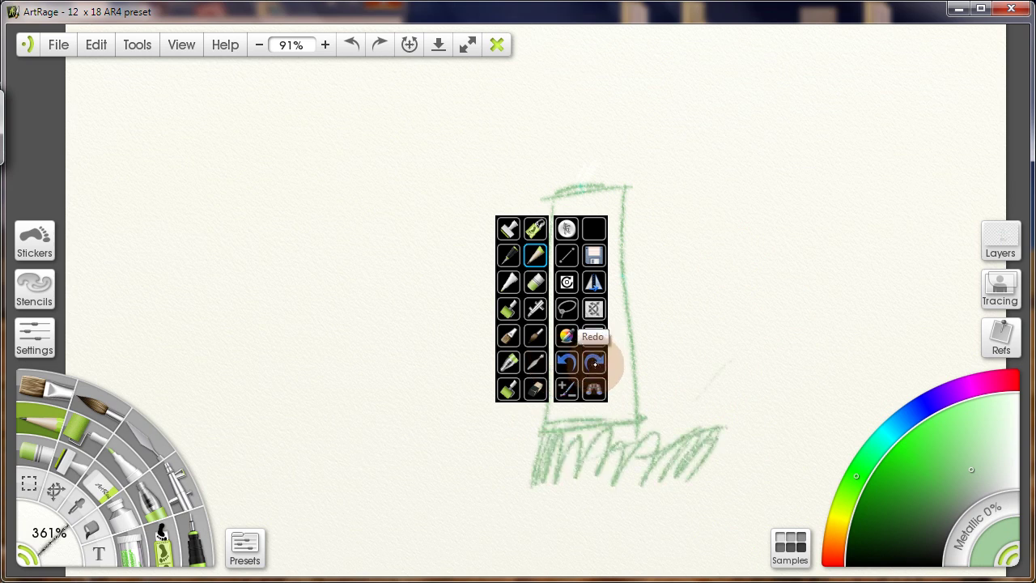
pyautogui.click(594, 363)
pyautogui.click(593, 363)
pyautogui.click(594, 363)
pyautogui.click(594, 363)
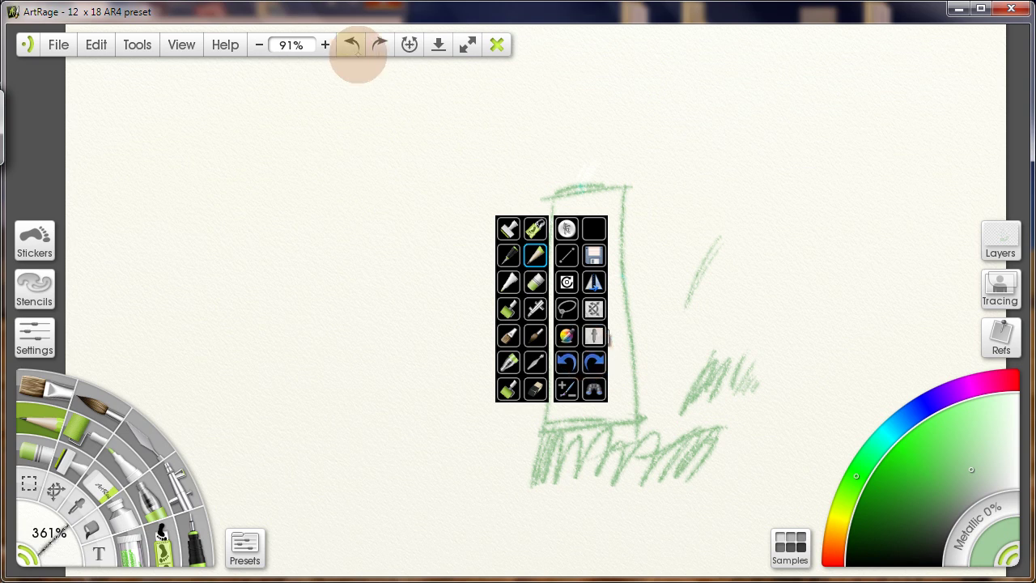
# Undo eight strokes from the top toolbar, then restore five hatching strokes
pyautogui.click(350, 47)
pyautogui.click(350, 47)
pyautogui.click(350, 47)
pyautogui.click(350, 47)
pyautogui.click(350, 47)
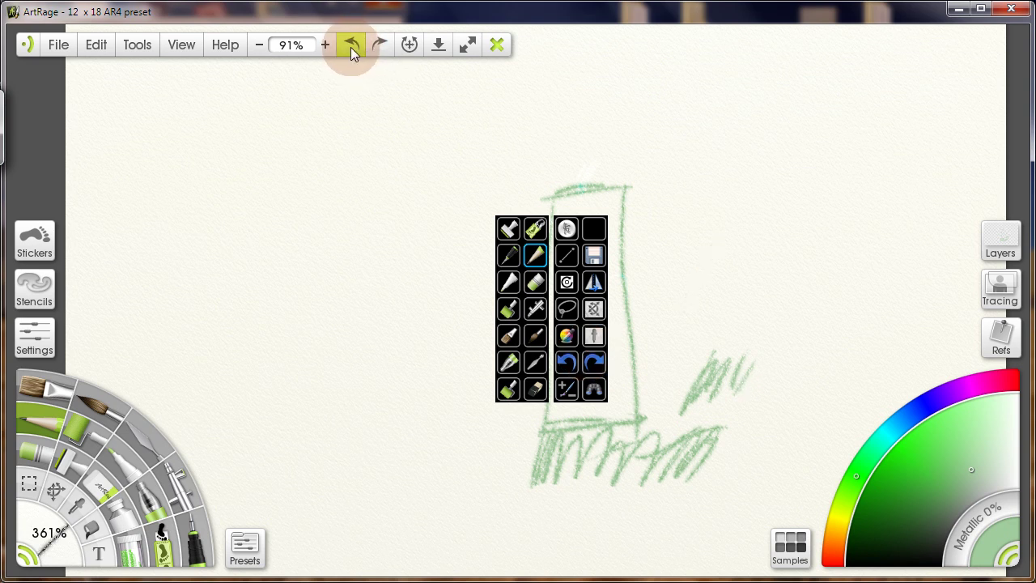
pyautogui.click(350, 46)
pyautogui.click(351, 47)
pyautogui.click(350, 47)
pyautogui.click(350, 47)
pyautogui.click(350, 47)
pyautogui.click(350, 47)
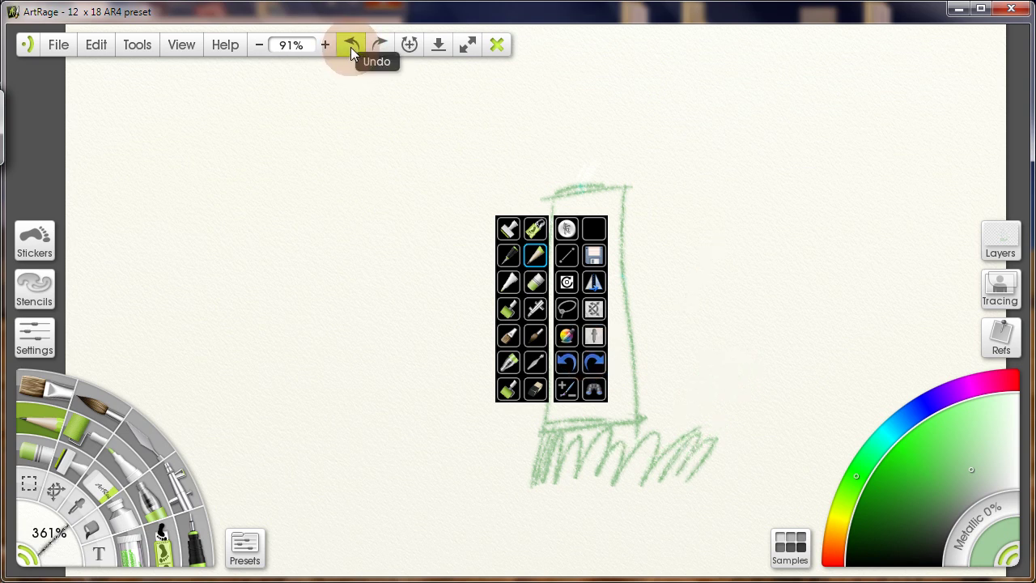
pyautogui.click(350, 47)
pyautogui.click(380, 47)
pyautogui.click(385, 48)
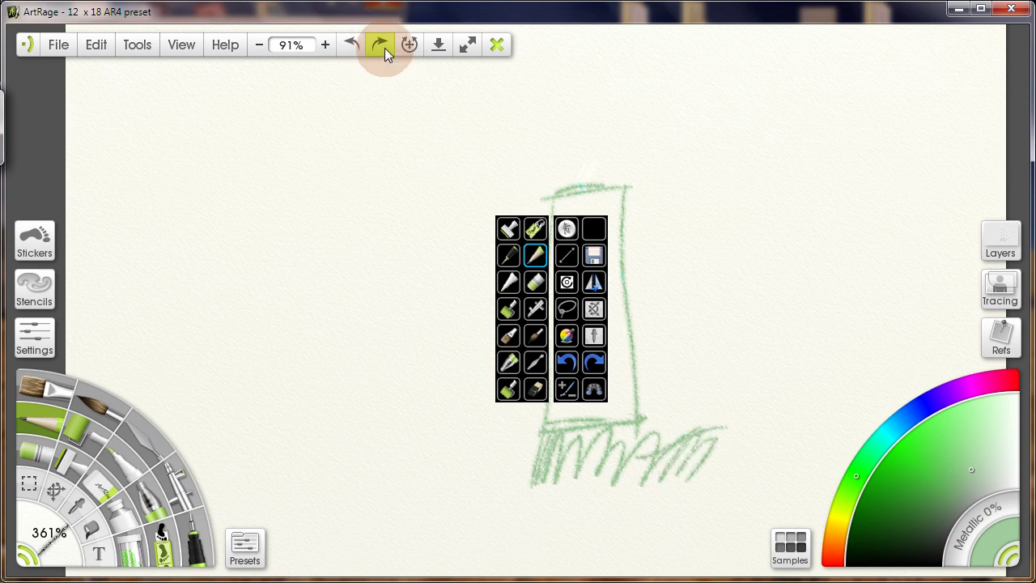
pyautogui.click(384, 47)
pyautogui.click(386, 49)
pyautogui.click(387, 50)
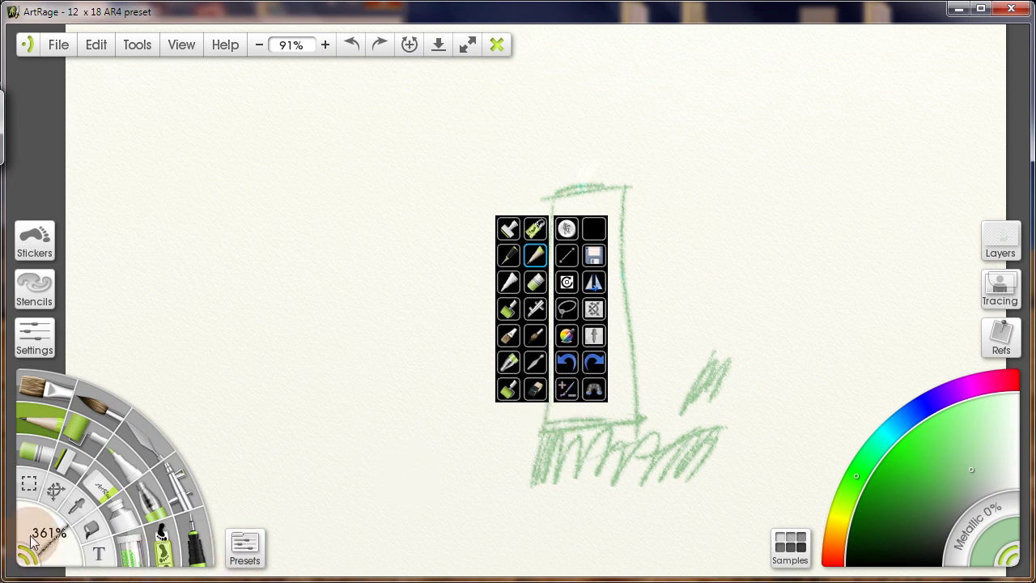
# Drop the pencil size to 100%, cancel the Tool Size % box, then resize on canvas to 181%
pyautogui.moveTo(31, 541); pyautogui.dragTo(65, 545)
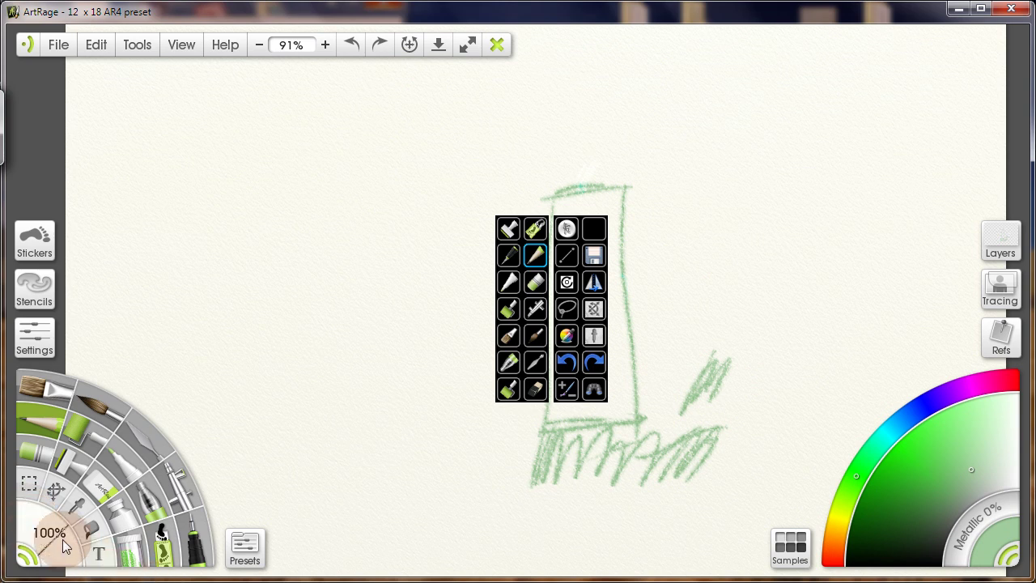
pyautogui.click(65, 545)
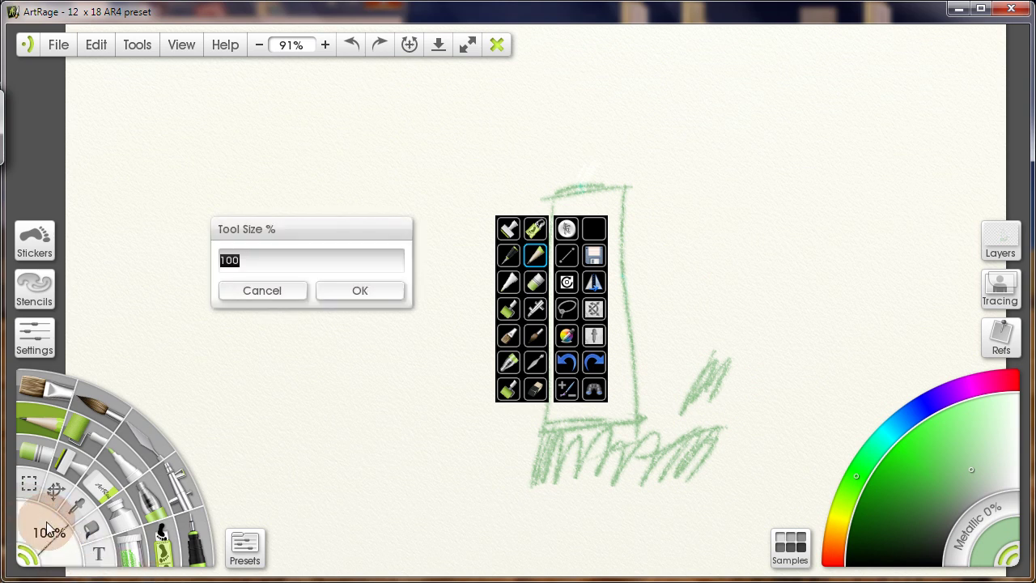
pyautogui.click(286, 292)
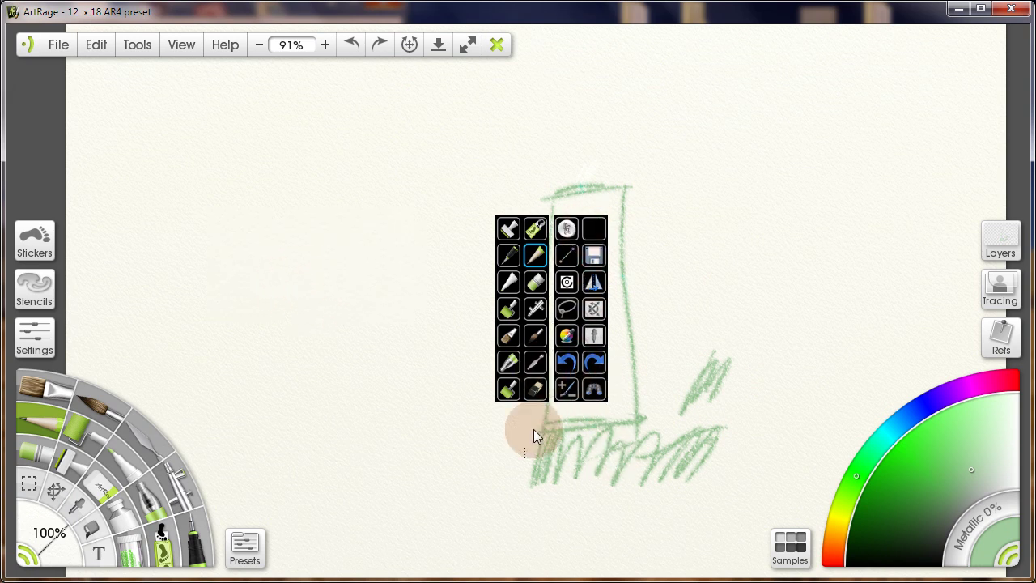
pyautogui.click(566, 388)
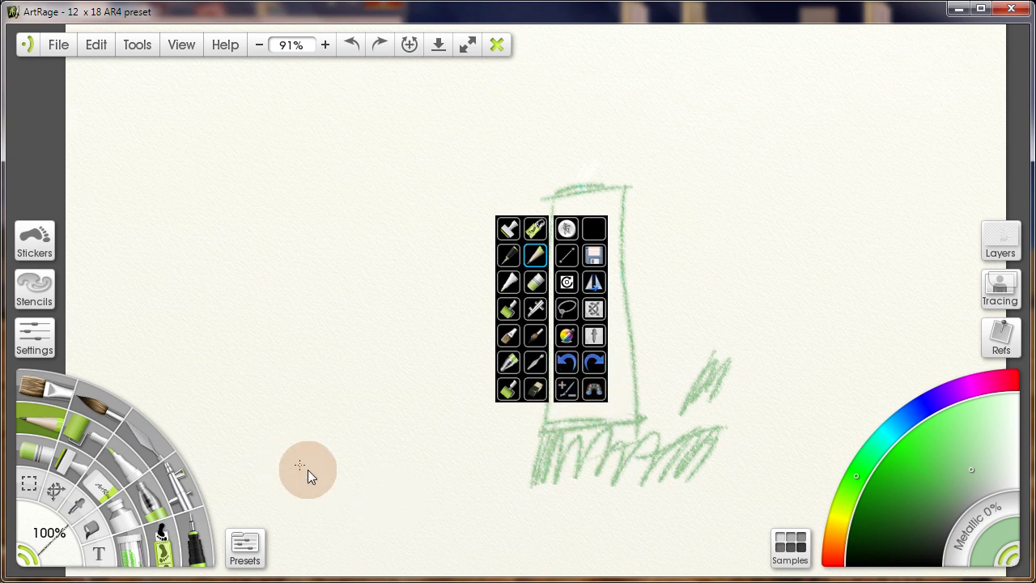
pyautogui.moveTo(307, 474)
pyautogui.mouseDown()
pyautogui.moveTo(791, 460)
pyautogui.moveTo(407, 494)
pyautogui.mouseUp()
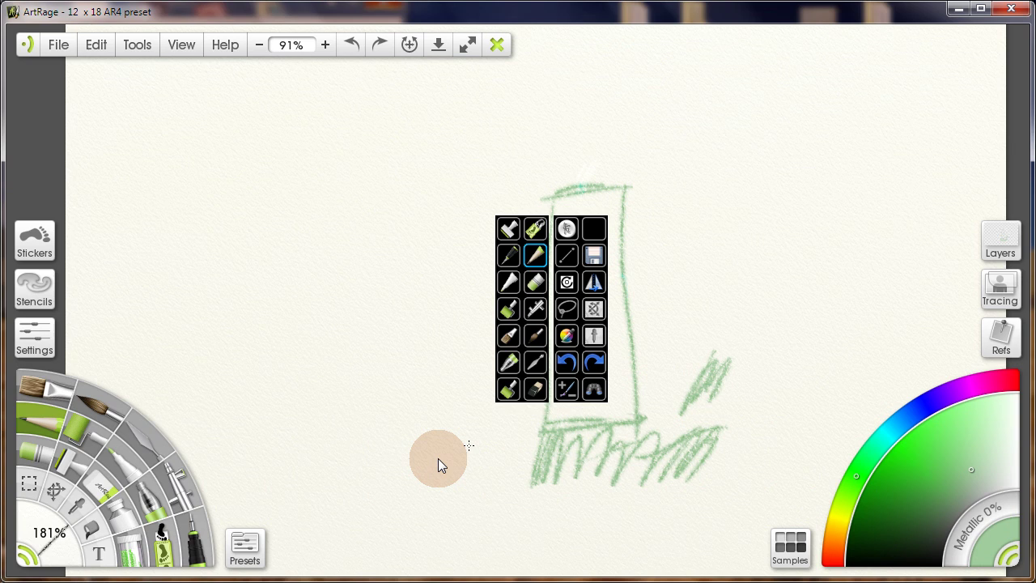
pyautogui.scroll(2, 532, 467)
pyautogui.moveTo(531, 458)
pyautogui.mouseDown()
pyautogui.moveTo(614, 453)
pyautogui.moveTo(288, 458)
pyautogui.moveTo(603, 456)
pyautogui.moveTo(344, 451)
pyautogui.moveTo(563, 432)
pyautogui.mouseUp()
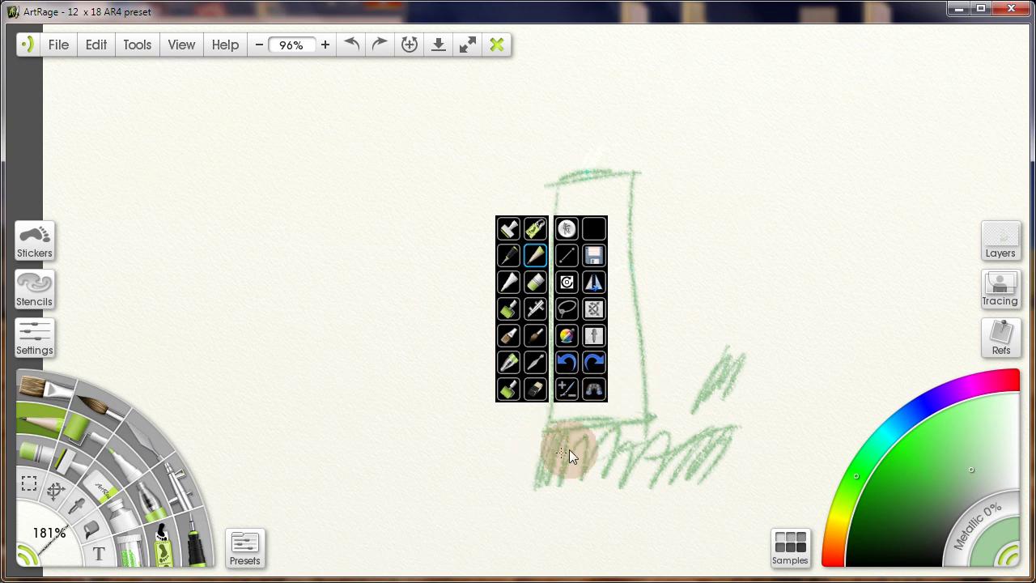
pyautogui.scroll(5, 680, 466)
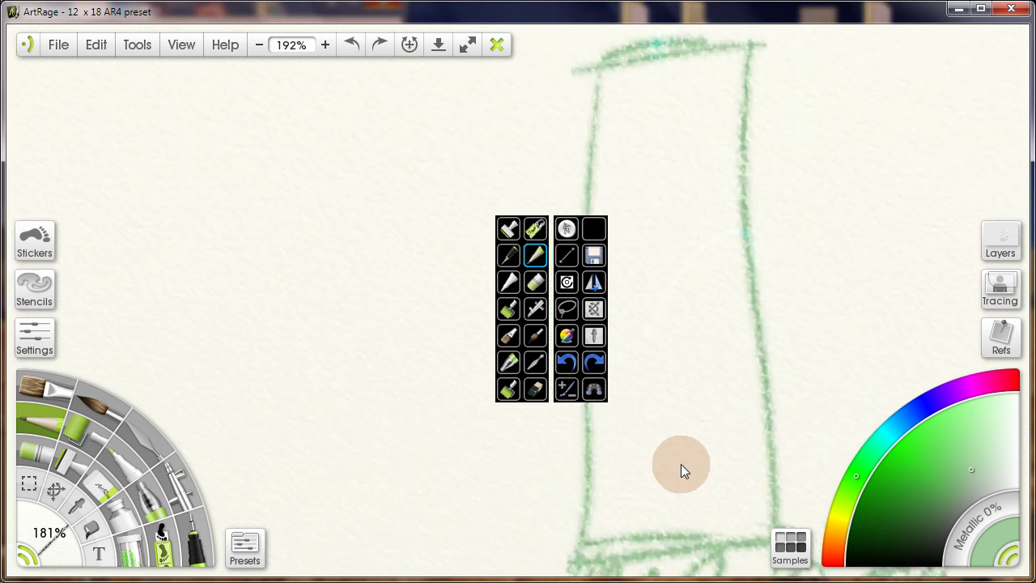
pyautogui.scroll(-8, 397, 451)
pyautogui.scroll(6, 694, 475)
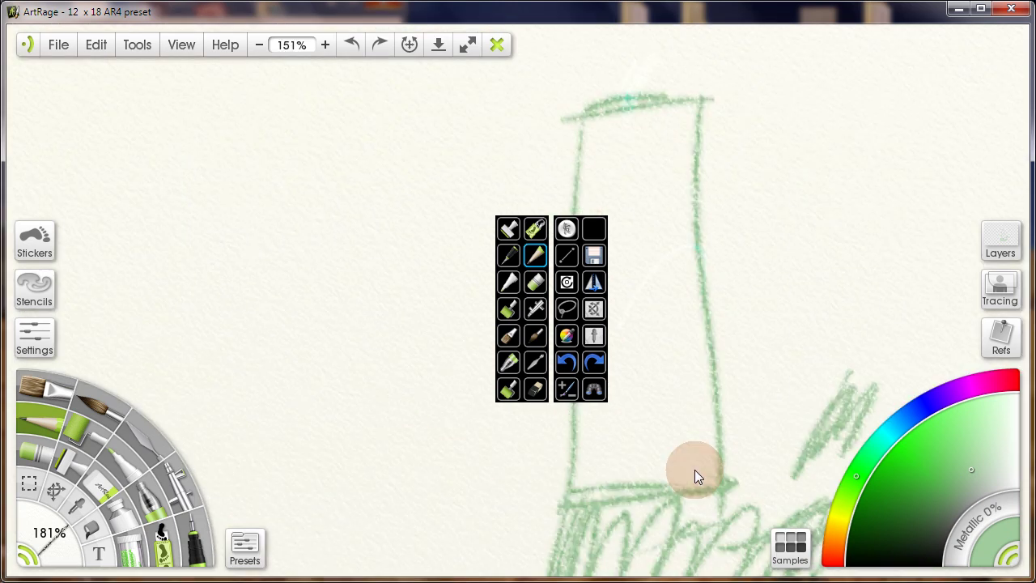
pyautogui.scroll(-3, 488, 461)
pyautogui.scroll(-4, 383, 464)
pyautogui.scroll(4, 710, 470)
pyautogui.scroll(-5, 516, 470)
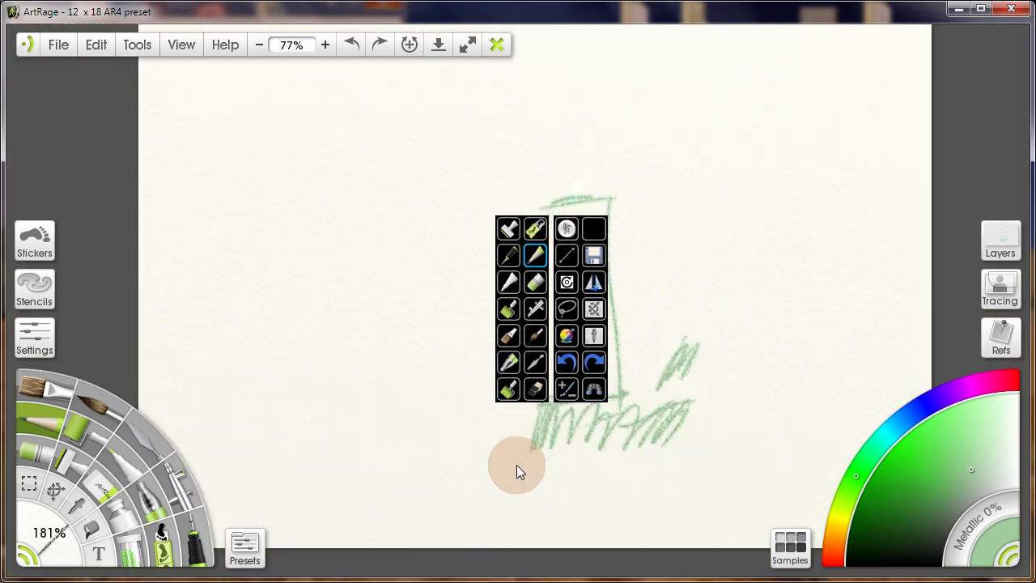
pyautogui.scroll(4, 490, 467)
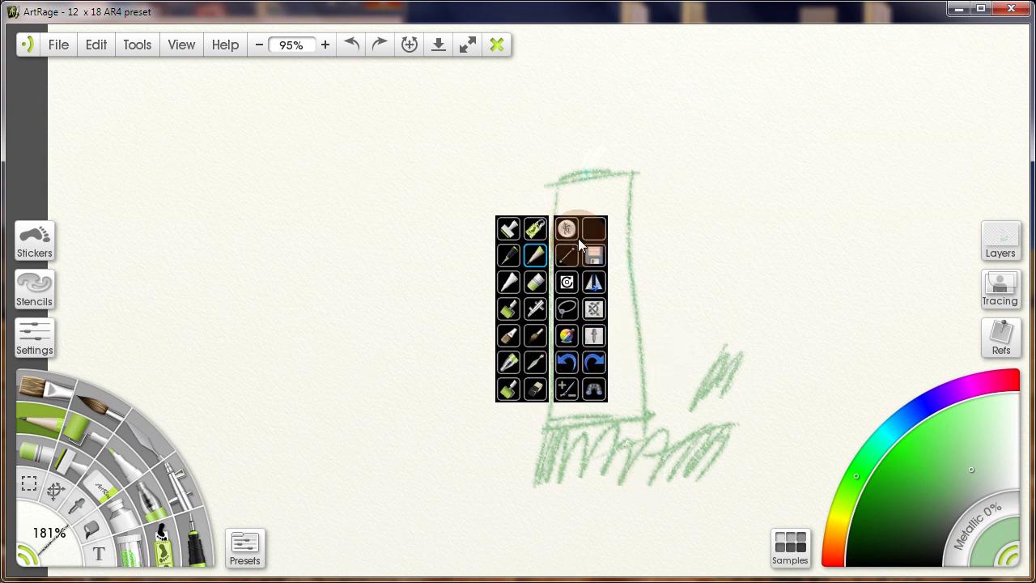
# Pick a darker green from the pop-up colour picker and zoom out
pyautogui.rightClick(401, 440)
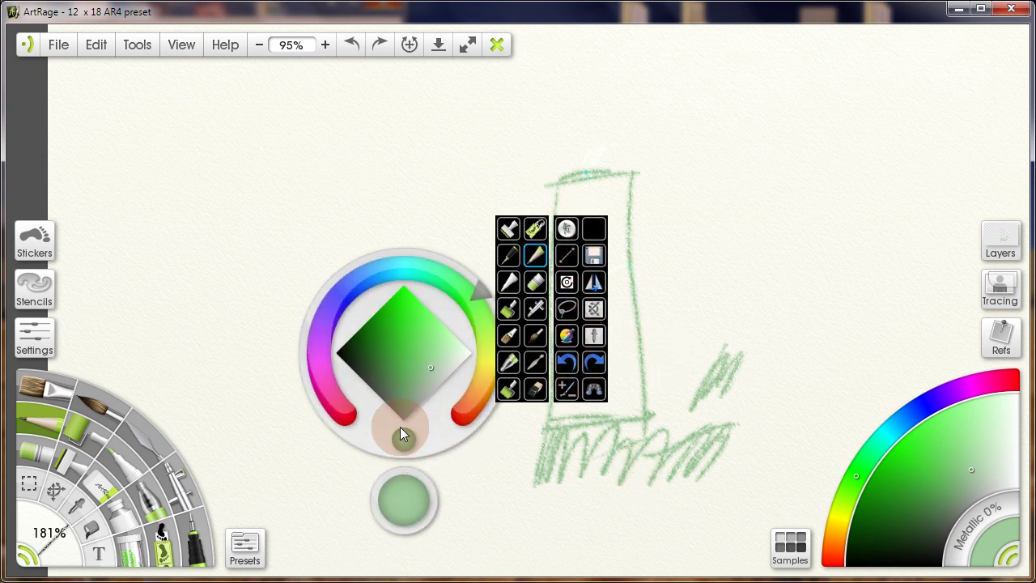
pyautogui.moveTo(400, 427); pyautogui.dragTo(337, 349)
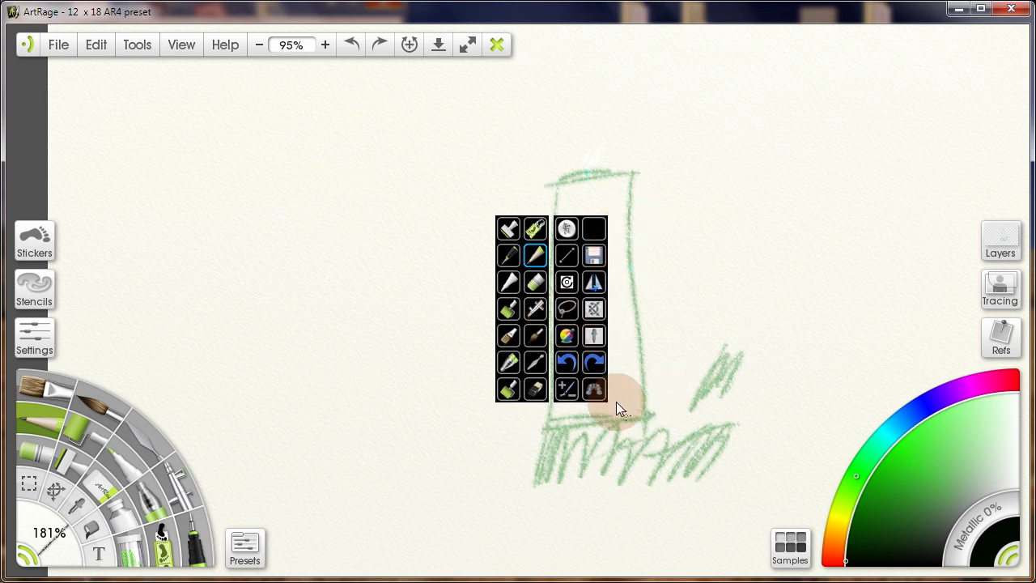
pyautogui.scroll(-5, 610, 401)
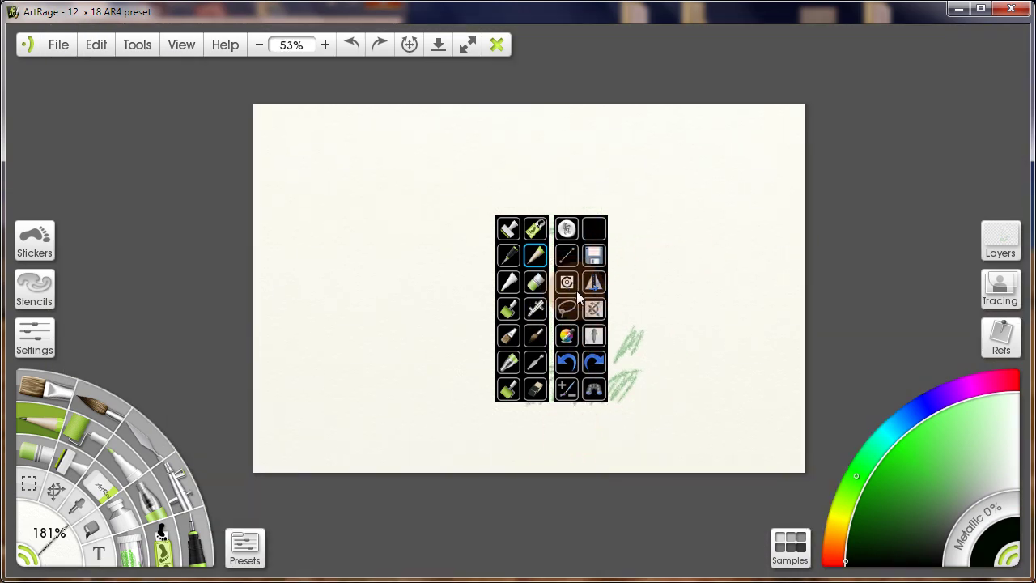
# Move the floating toolbar off the sketch, rotate the paper, then reset it upright
pyautogui.moveTo(589, 216); pyautogui.dragTo(742, 135)
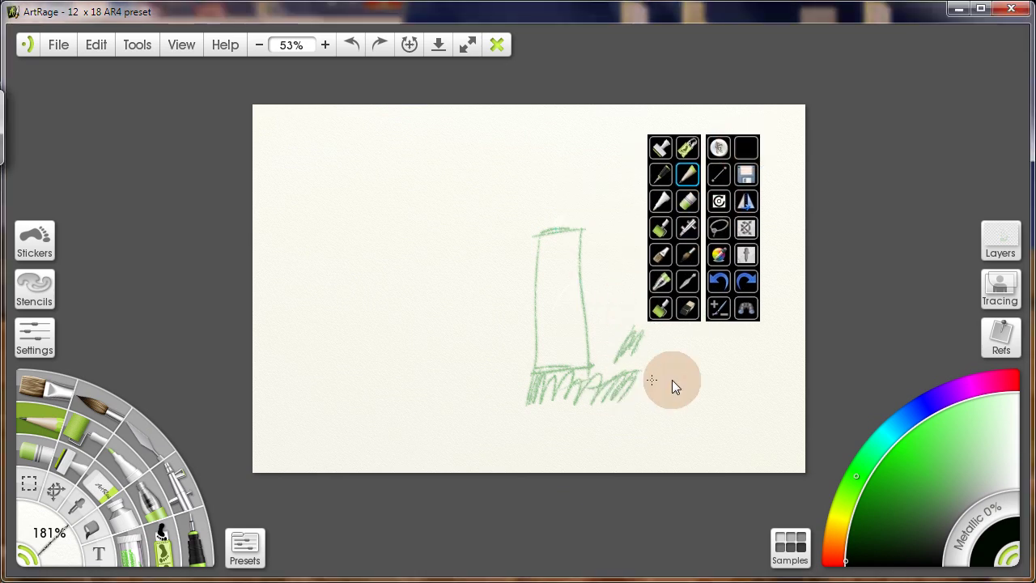
pyautogui.moveTo(672, 379); pyautogui.dragTo(588, 370)
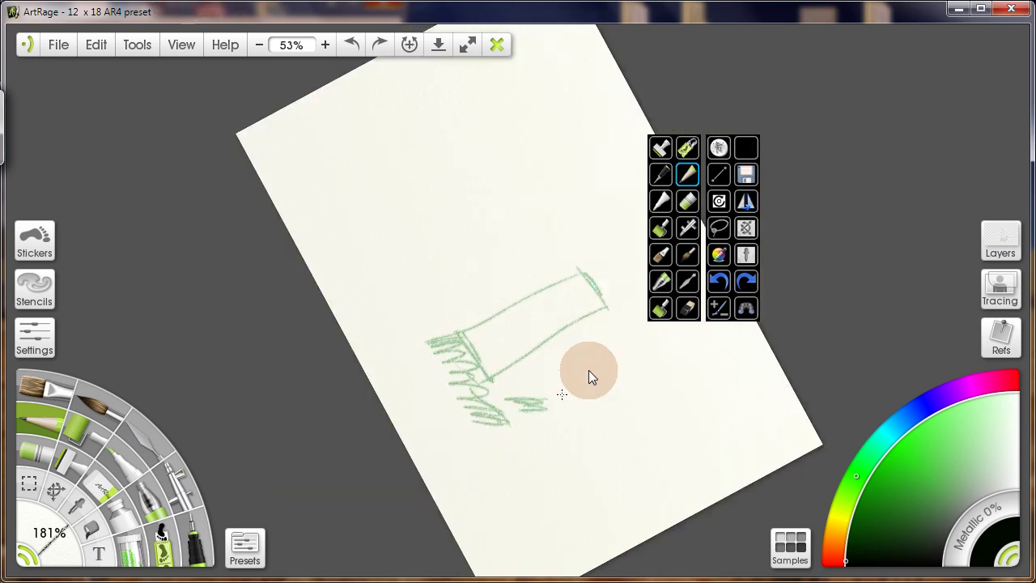
pyautogui.rightClick(721, 203)
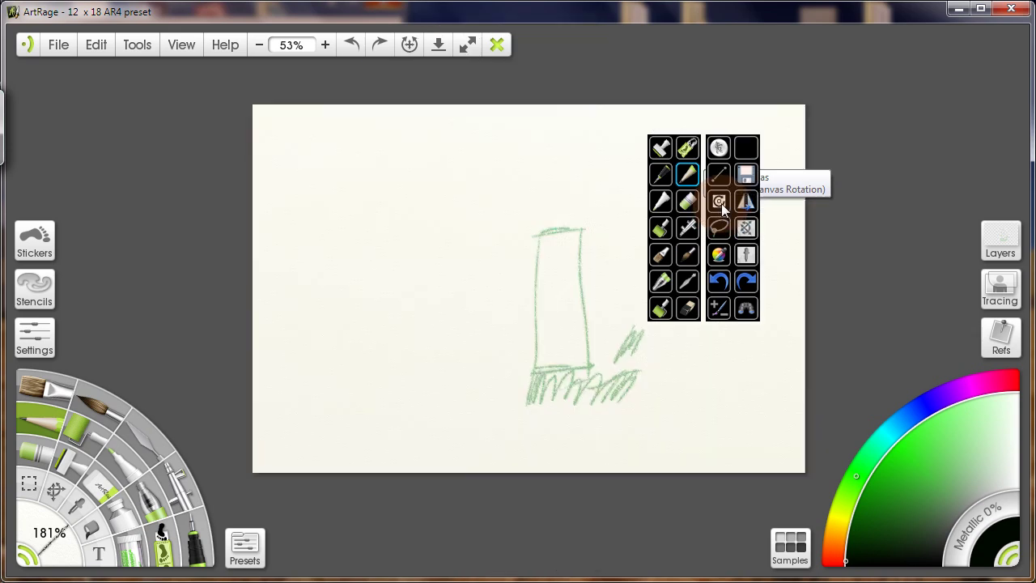
pyautogui.click(637, 323)
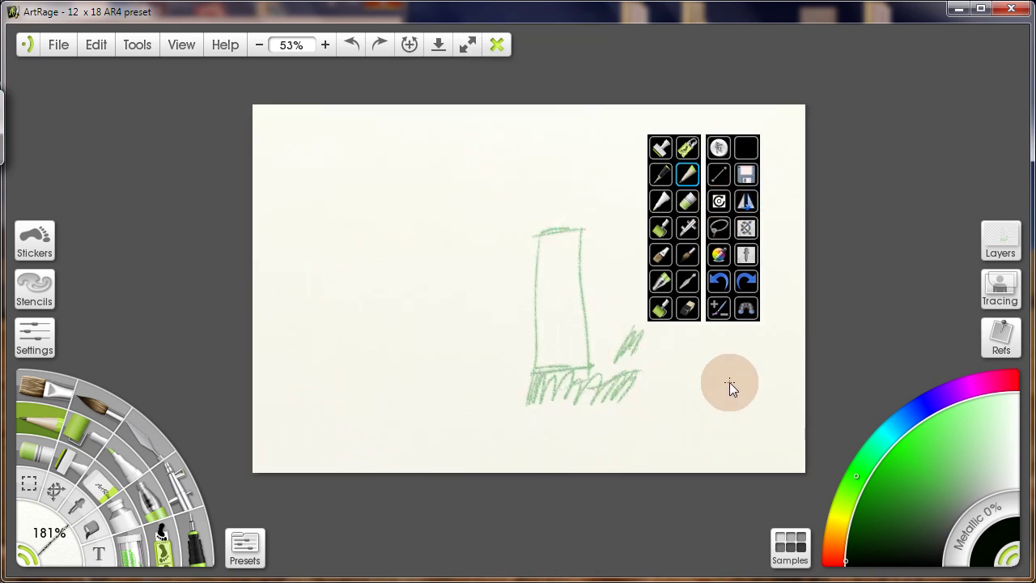
# Reset the canvas to actual size and draw a black straight-line triangle
pyautogui.click(746, 307)
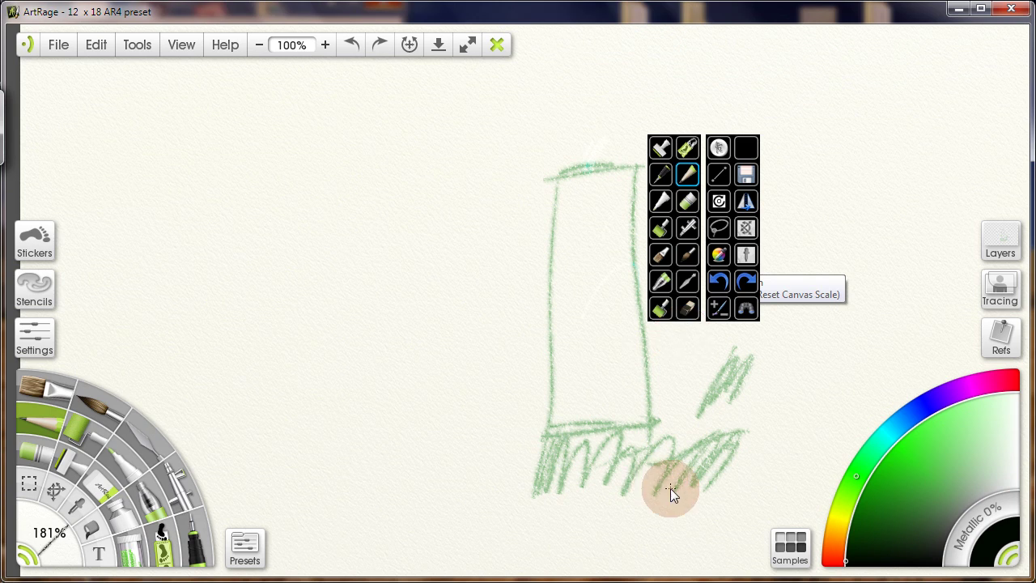
pyautogui.click(719, 174)
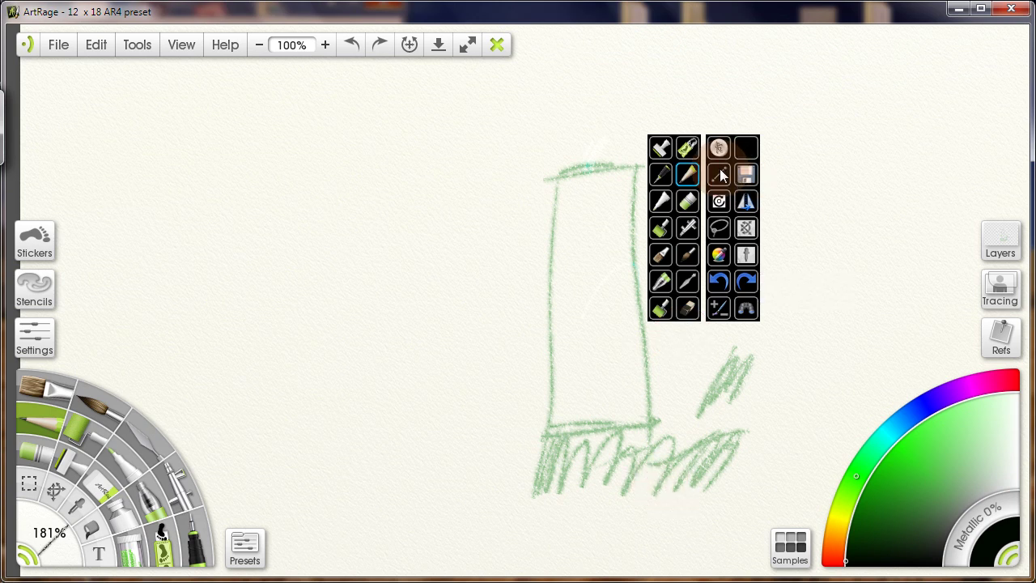
pyautogui.moveTo(360, 447)
pyautogui.mouseDown()
pyautogui.moveTo(531, 202)
pyautogui.moveTo(479, 501)
pyautogui.mouseUp()
pyautogui.moveTo(361, 449); pyautogui.dragTo(478, 501)
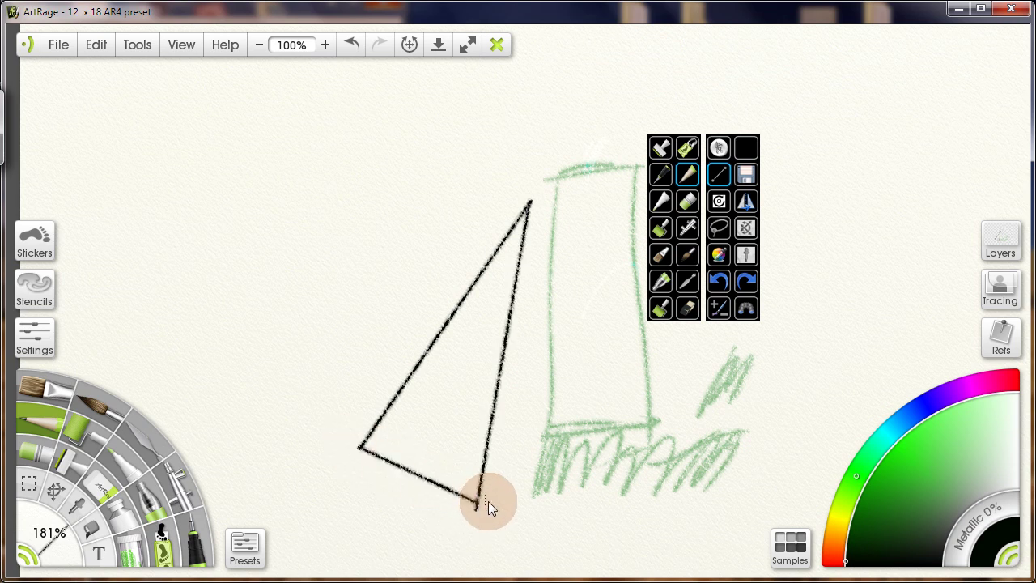
# Undo every triangle stroke and move the tool panel down-left toward the sketch
pyautogui.click(712, 229)
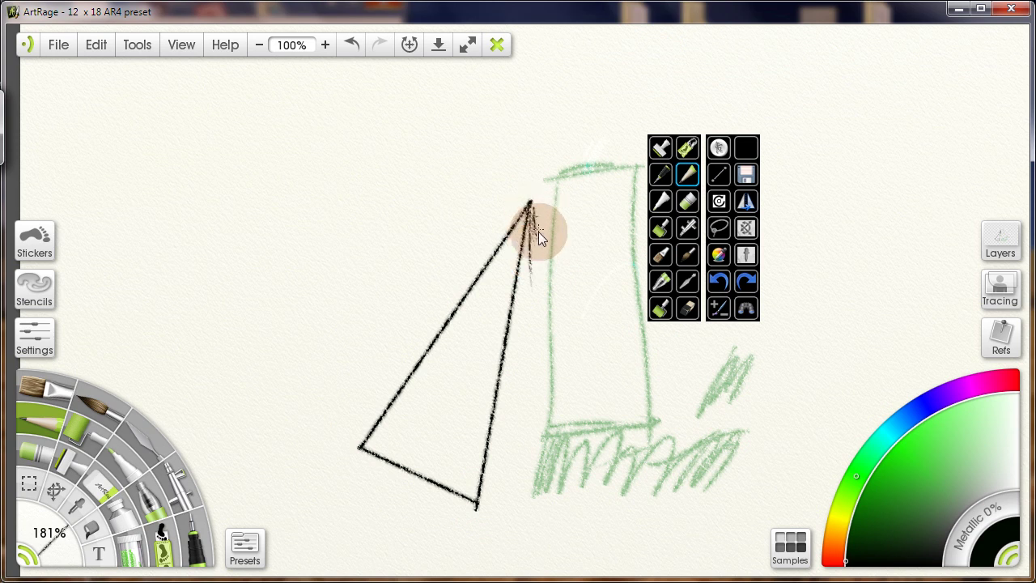
pyautogui.click(718, 282)
pyautogui.click(719, 281)
pyautogui.click(719, 281)
pyautogui.click(718, 281)
pyautogui.click(719, 282)
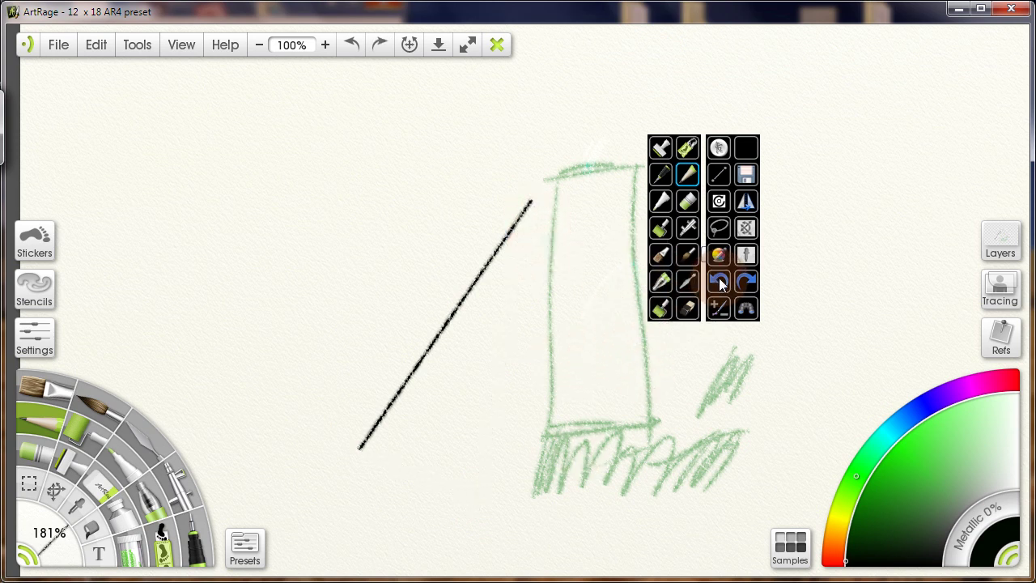
pyautogui.click(718, 282)
pyautogui.click(746, 148)
pyautogui.moveTo(748, 151); pyautogui.dragTo(607, 206)
# Draw two black downward pencil arrows and a long curved arrow sweeping to the lower left
pyautogui.scroll(-3, 599, 405)
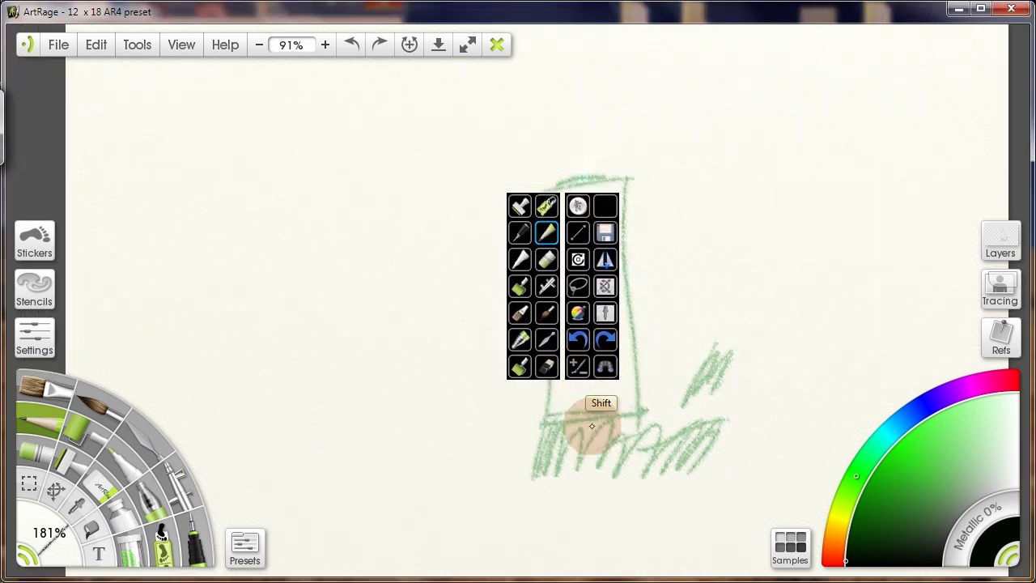
pyautogui.moveTo(623, 244); pyautogui.dragTo(590, 218)
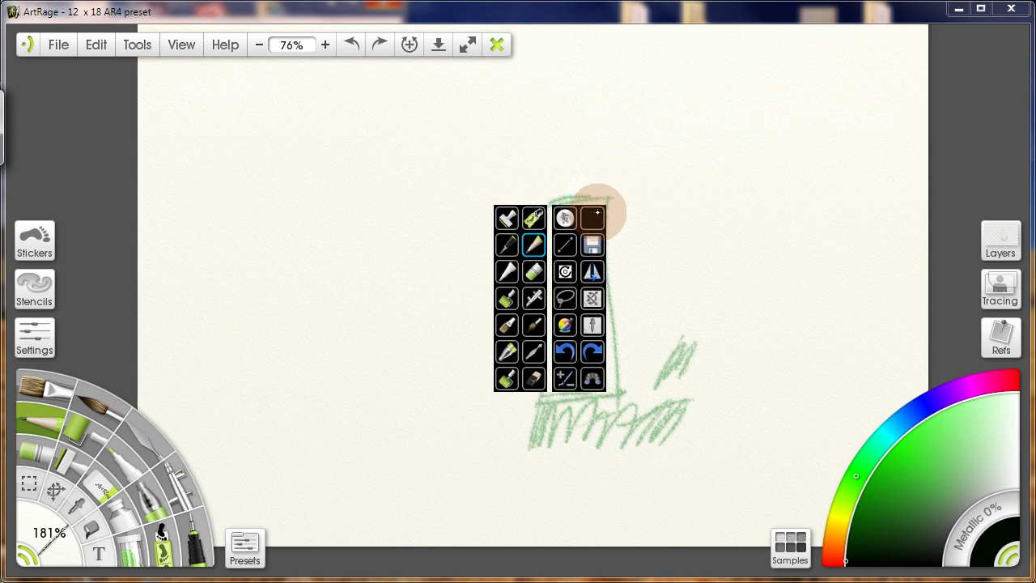
pyautogui.moveTo(535, 136)
pyautogui.mouseDown()
pyautogui.moveTo(533, 192)
pyautogui.moveTo(525, 174)
pyautogui.moveTo(531, 198)
pyautogui.mouseUp()
pyautogui.moveTo(503, 131); pyautogui.dragTo(503, 198)
pyautogui.moveTo(511, 176); pyautogui.dragTo(503, 198)
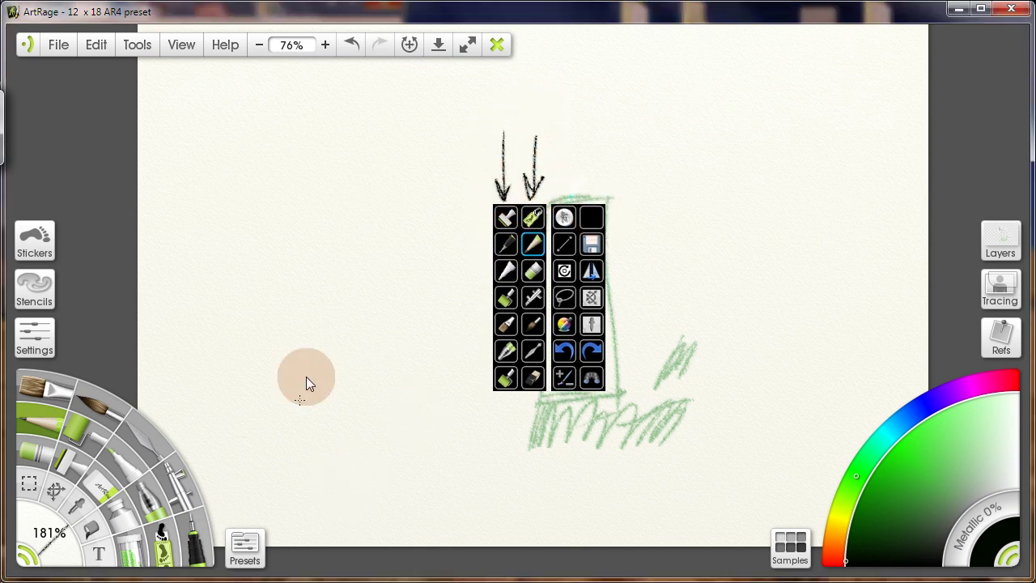
pyautogui.moveTo(403, 294)
pyautogui.mouseDown()
pyautogui.moveTo(216, 397)
pyautogui.moveTo(212, 382)
pyautogui.moveTo(239, 399)
pyautogui.mouseUp()
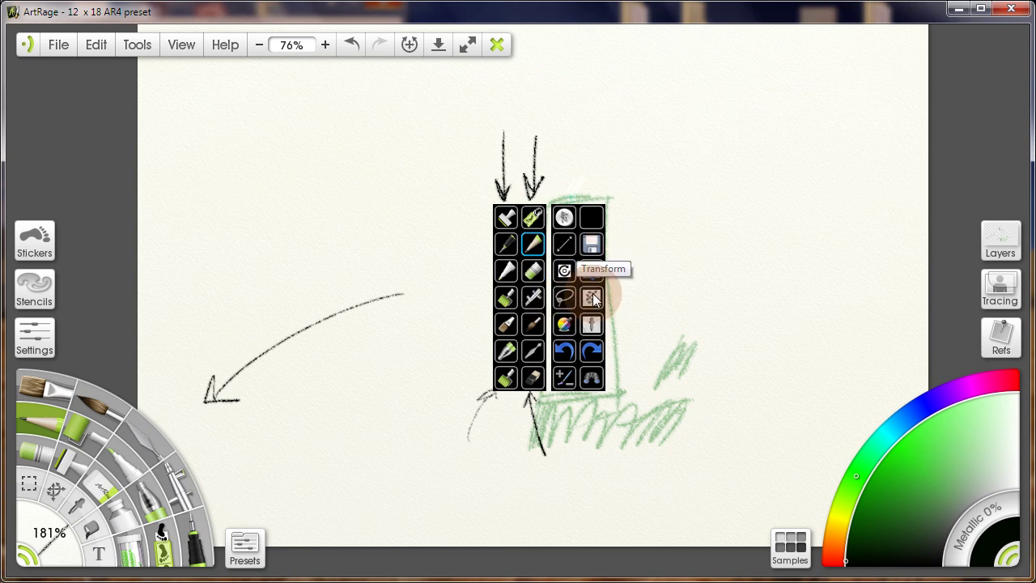
# Hide the floating toolbar's Tool column 2, then Tool column 1, via Quick settings
pyautogui.rightClick(566, 219)
pyautogui.moveTo(653, 233)
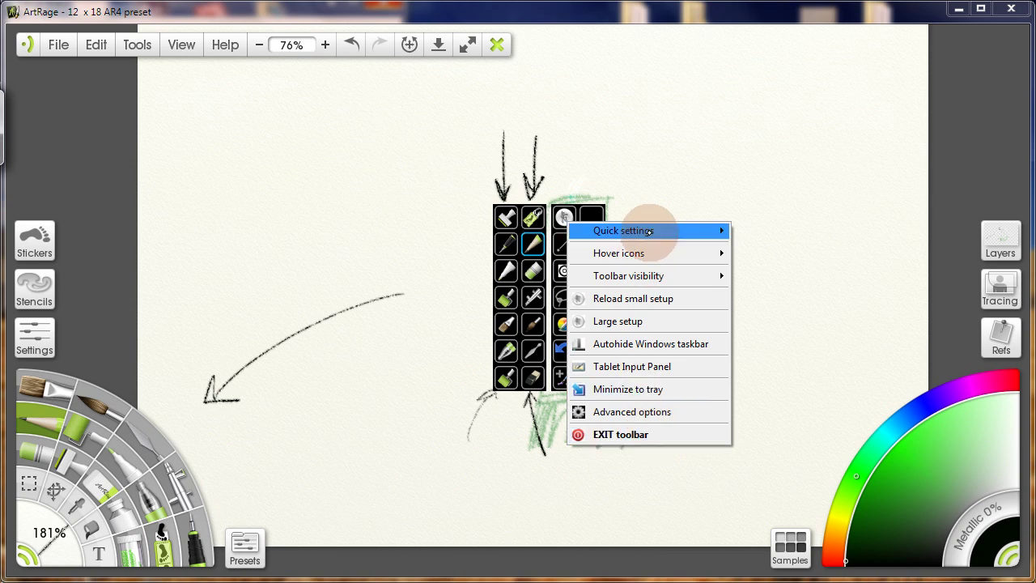
pyautogui.click(526, 254)
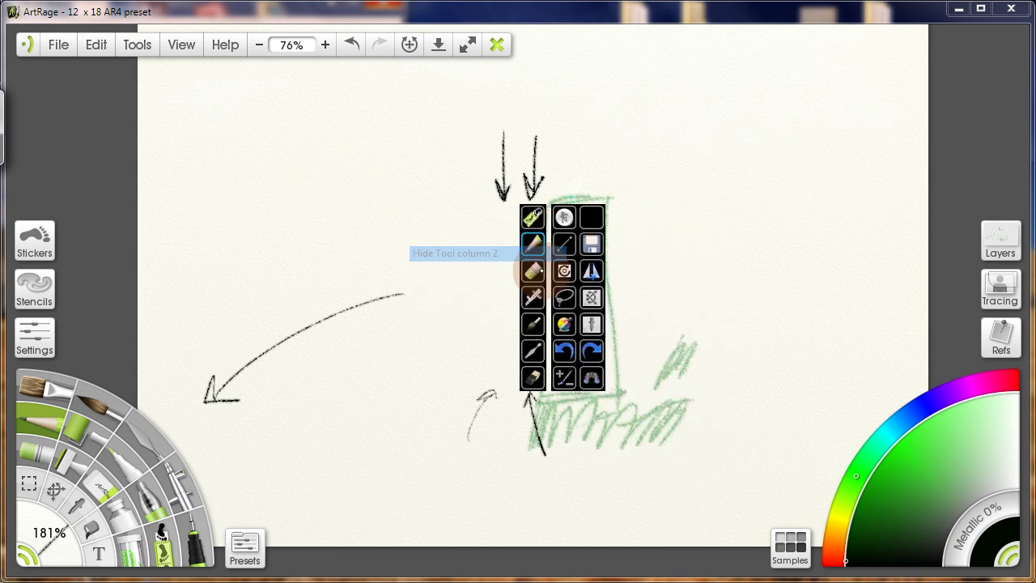
pyautogui.rightClick(589, 216)
pyautogui.moveTo(599, 235)
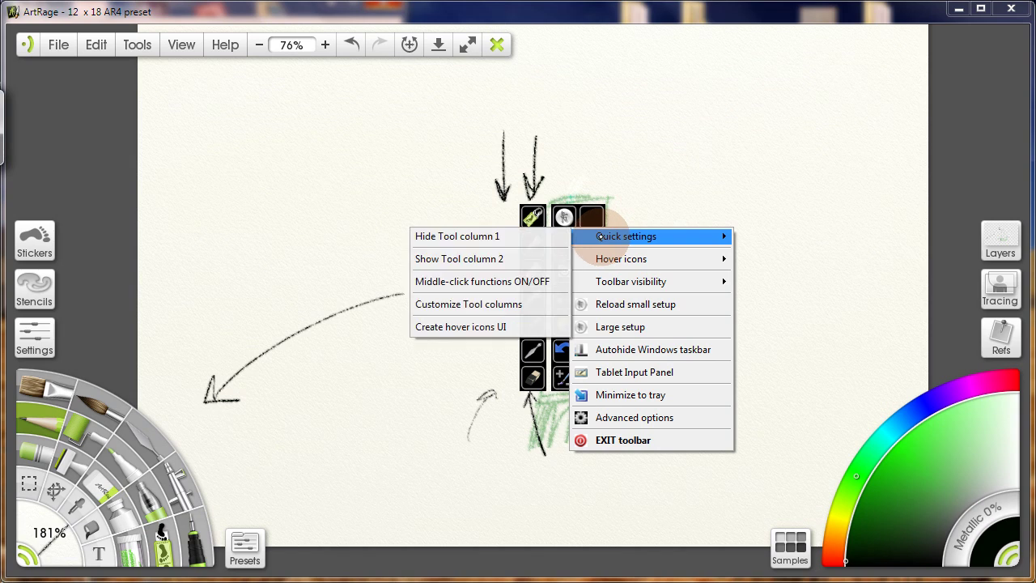
pyautogui.click(543, 235)
# Show Tool columns 1 and 2 again and reopen the toolbar's quick settings
pyautogui.rightClick(566, 217)
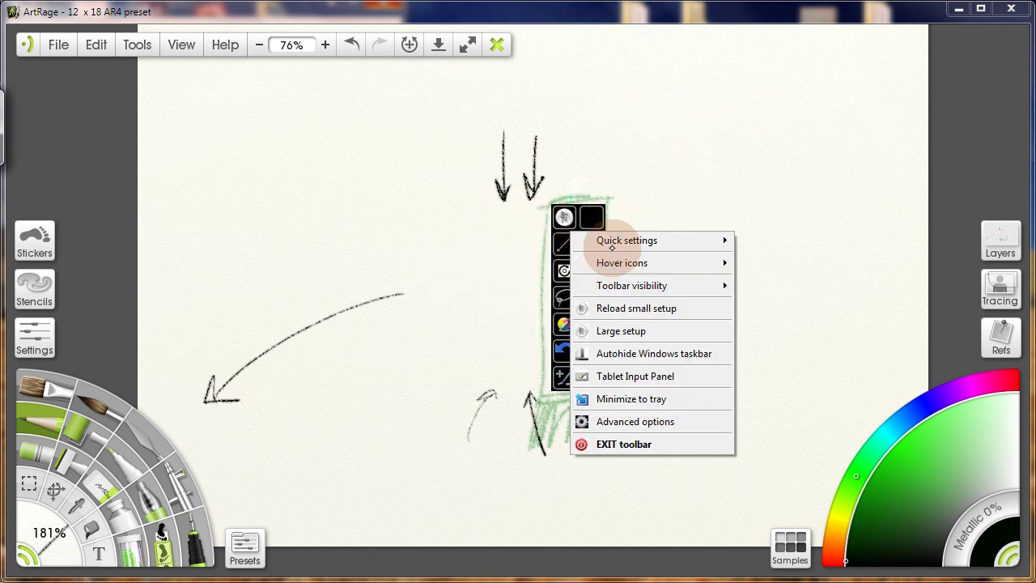
pyautogui.moveTo(612, 243)
pyautogui.click(546, 264)
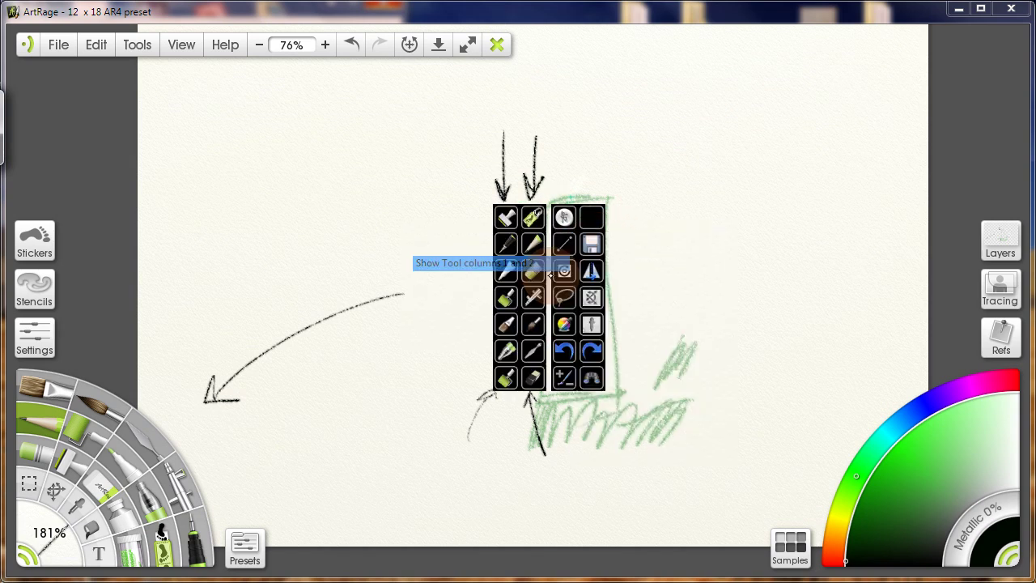
pyautogui.rightClick(567, 229)
pyautogui.moveTo(576, 240)
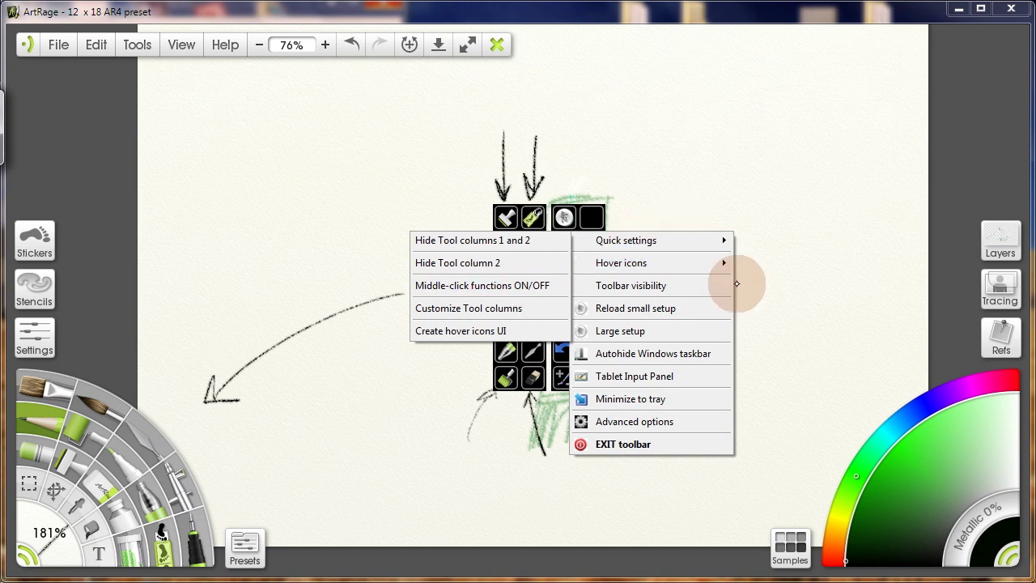
# Close the toolbar menu, open the Layers panel, and park it right of the floating toolbar
pyautogui.click(798, 294)
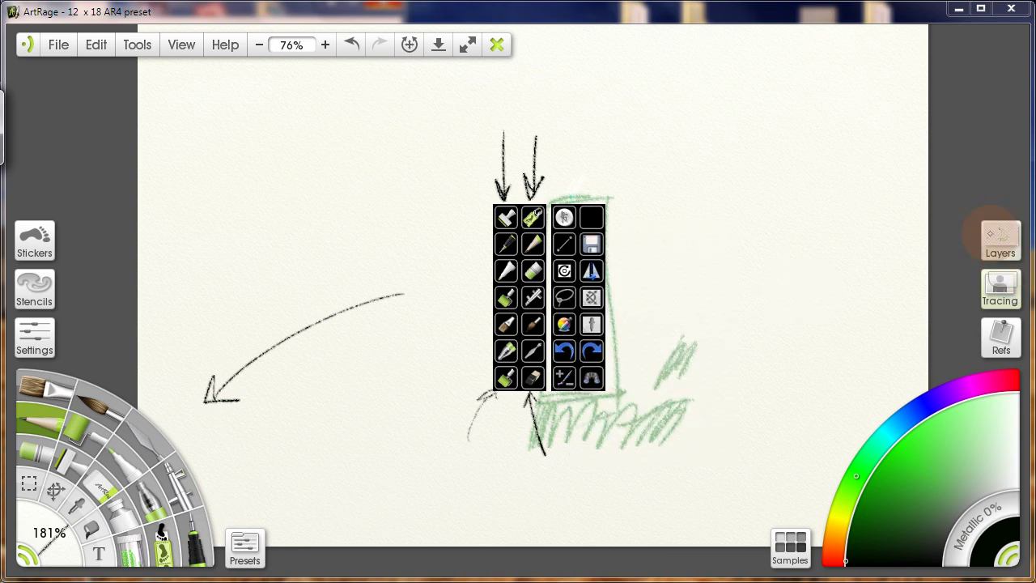
pyautogui.click(993, 239)
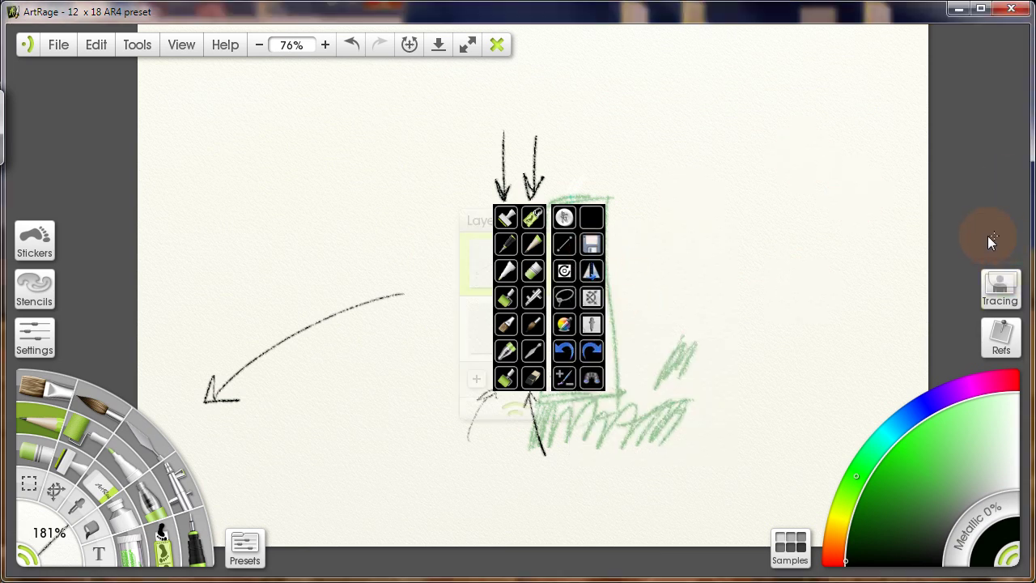
pyautogui.moveTo(474, 209); pyautogui.dragTo(458, 230)
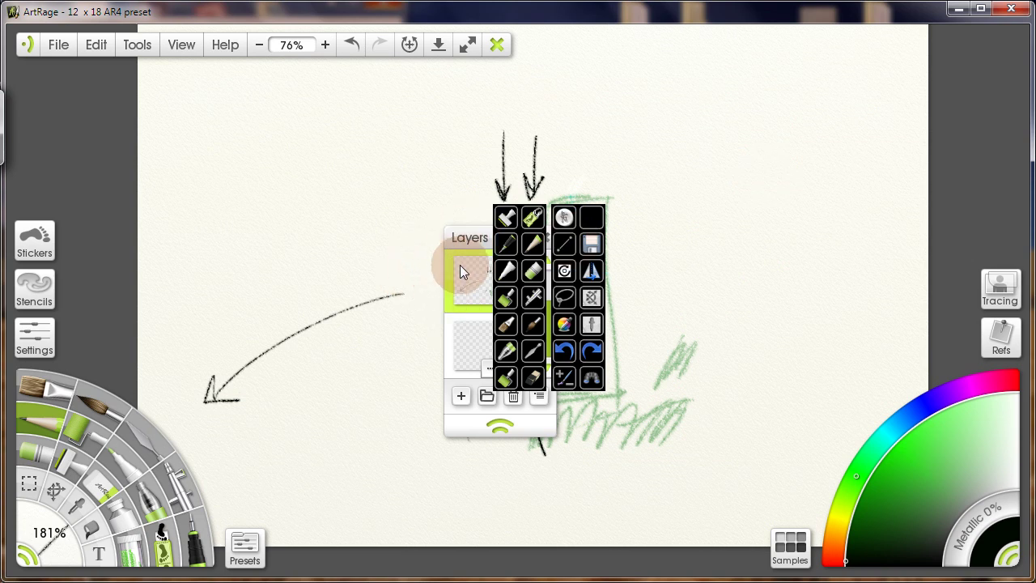
pyautogui.moveTo(460, 241); pyautogui.dragTo(688, 193)
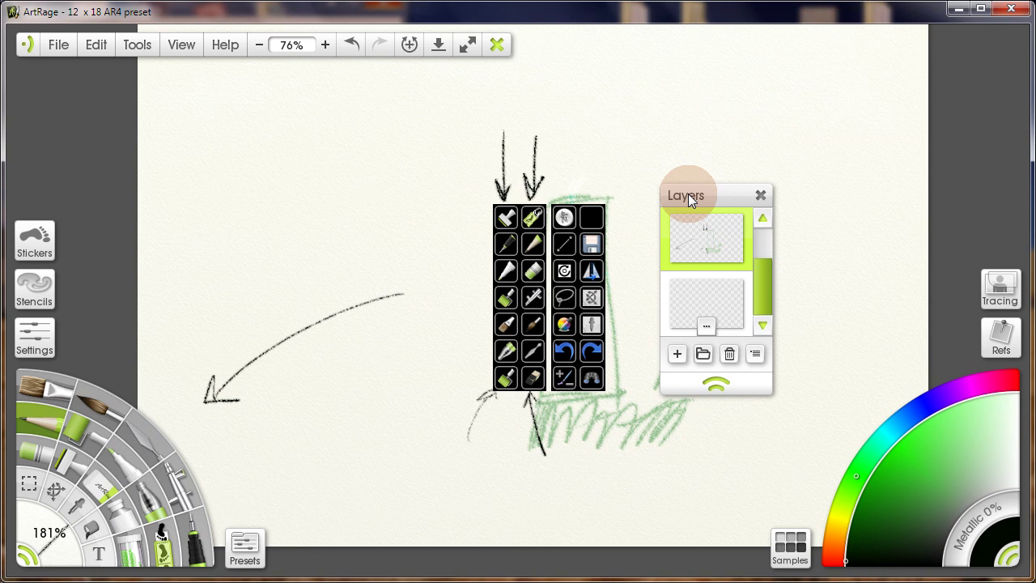
pyautogui.moveTo(688, 193); pyautogui.dragTo(728, 180)
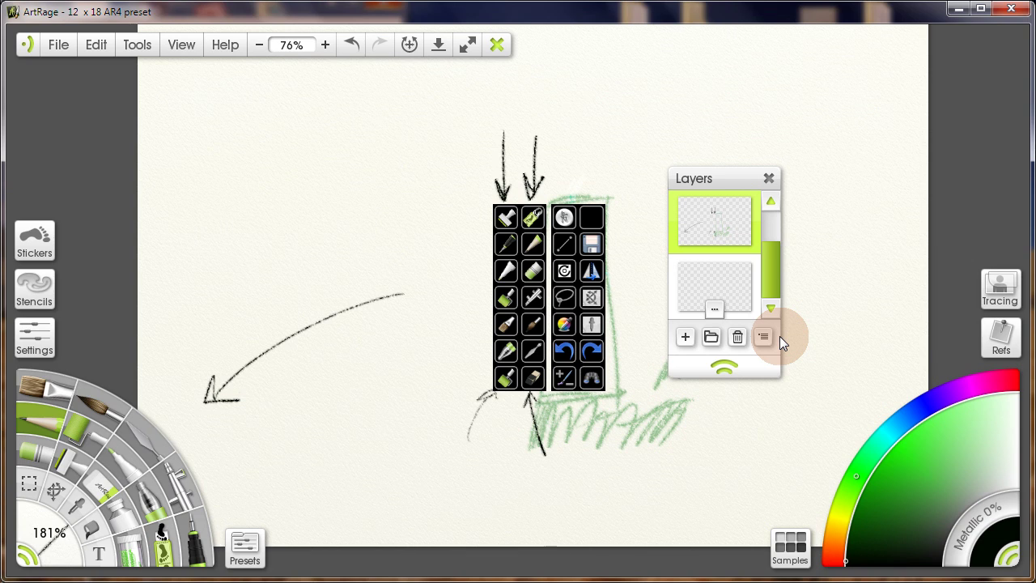
# Create a Layers hover icon and place it on the canvas where the panel sat
pyautogui.click(563, 217)
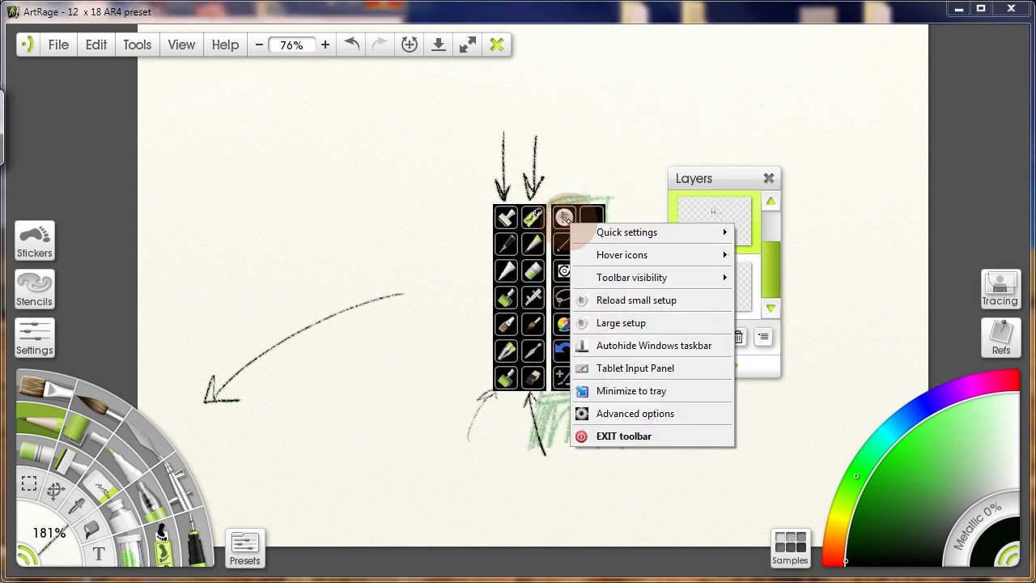
pyautogui.click(615, 255)
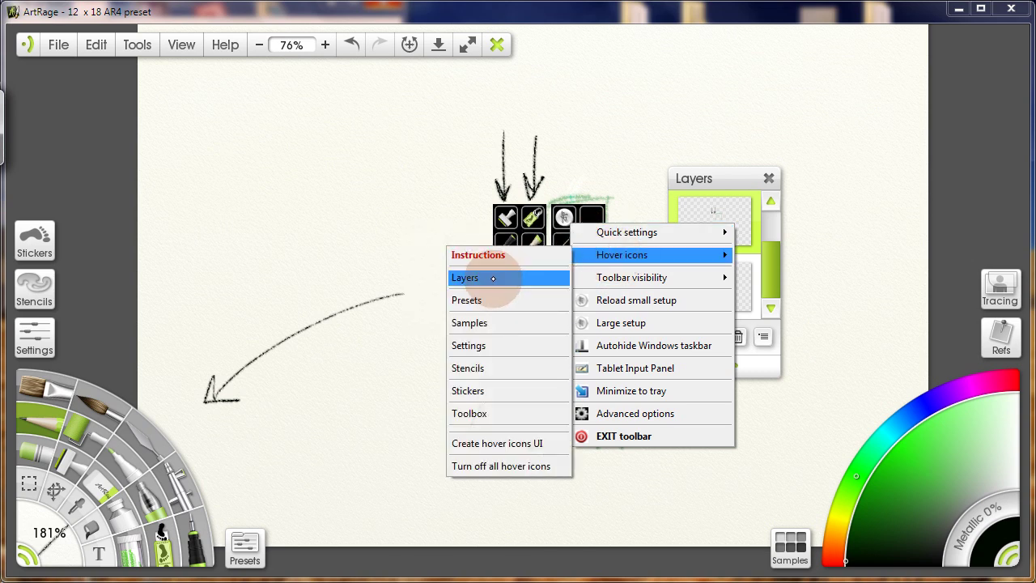
pyautogui.click(489, 275)
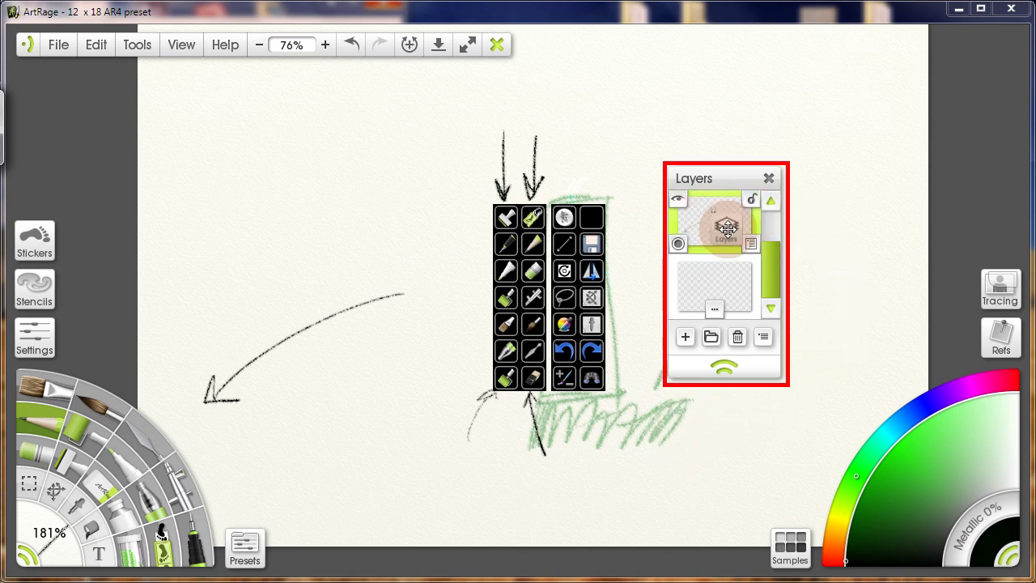
pyautogui.moveTo(717, 228); pyautogui.dragTo(717, 229)
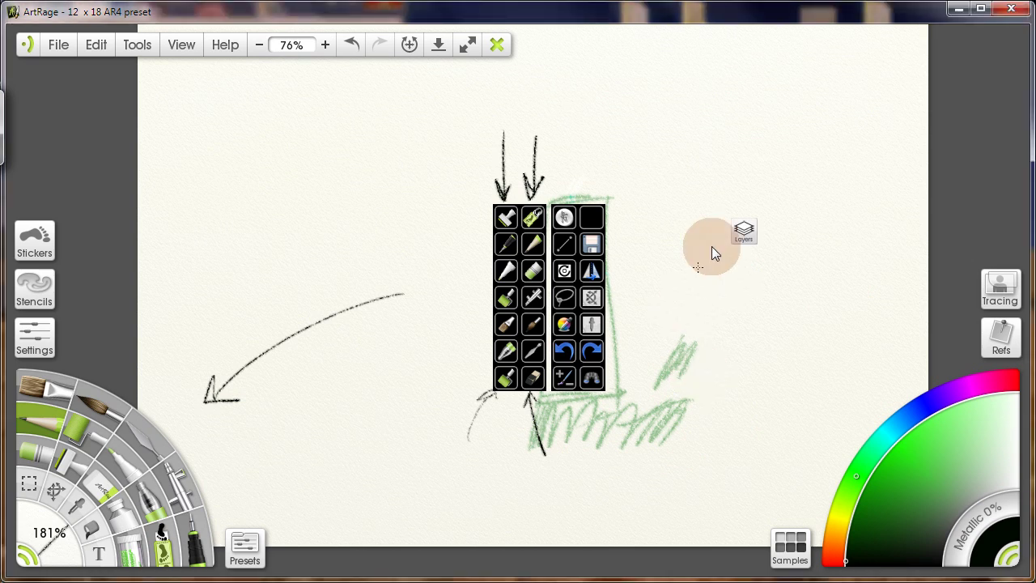
pyautogui.click(744, 233)
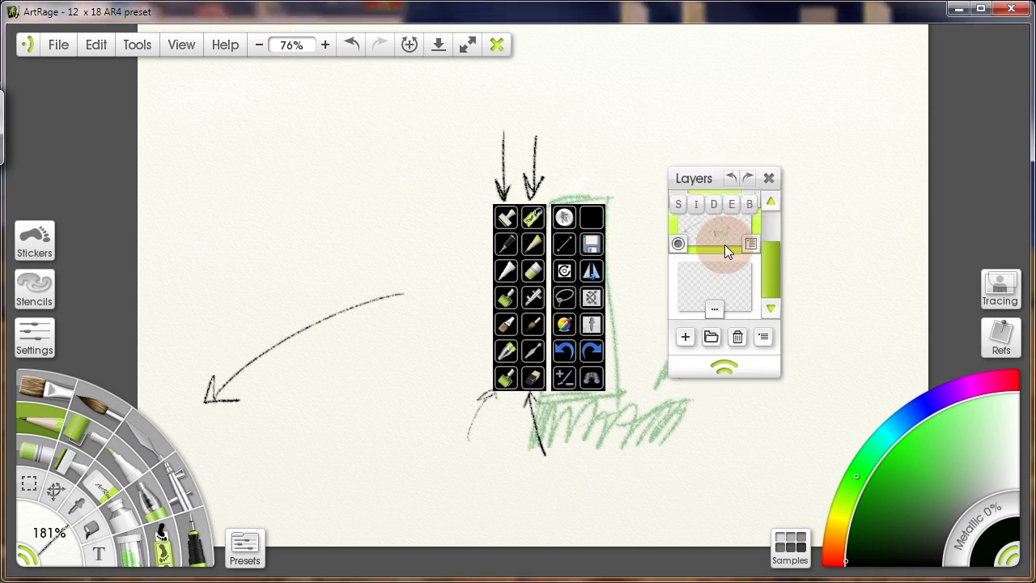
# Open the pencil Settings panel (50% Pressure, 50% Softness, 0% Tilt) and move it left
pyautogui.click(41, 344)
pyautogui.moveTo(463, 217); pyautogui.dragTo(409, 254)
pyautogui.moveTo(334, 326)
pyautogui.mouseDown()
pyautogui.moveTo(335, 156)
pyautogui.moveTo(331, 179)
pyautogui.mouseUp()
# Create a Settings hover icon on the canvas and move the Settings panel toward the top
pyautogui.click(565, 218)
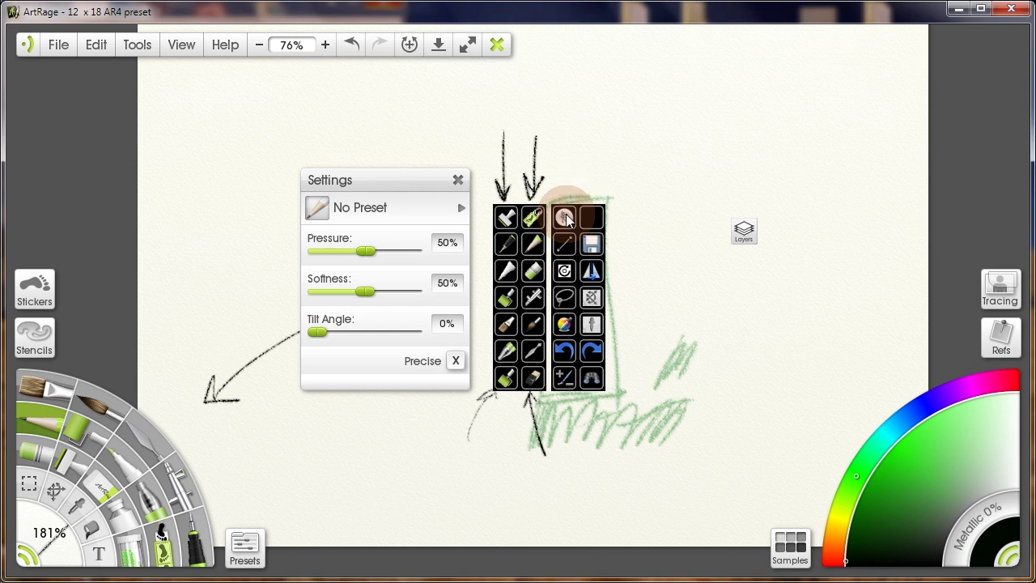
pyautogui.moveTo(619, 257)
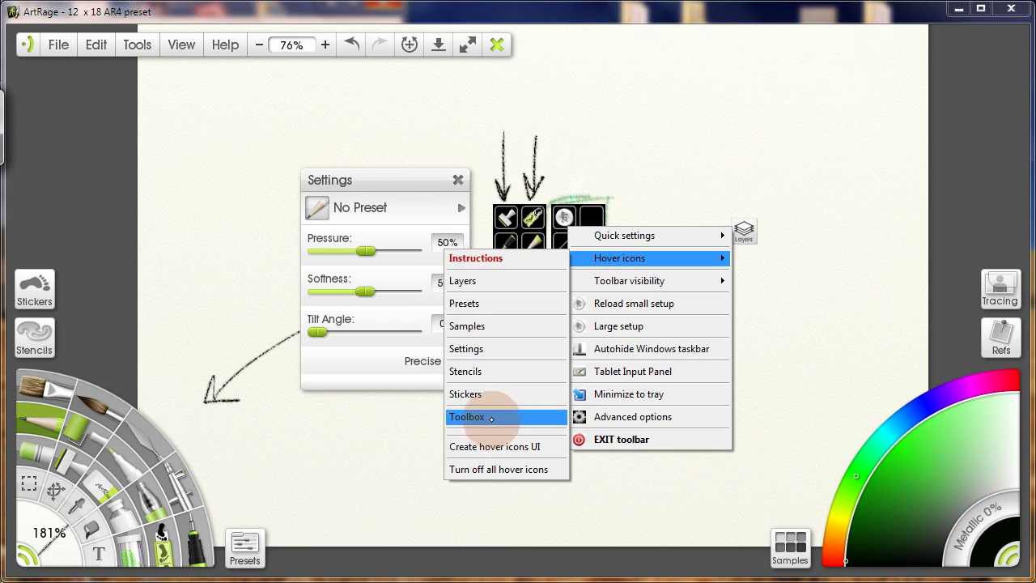
pyautogui.click(491, 347)
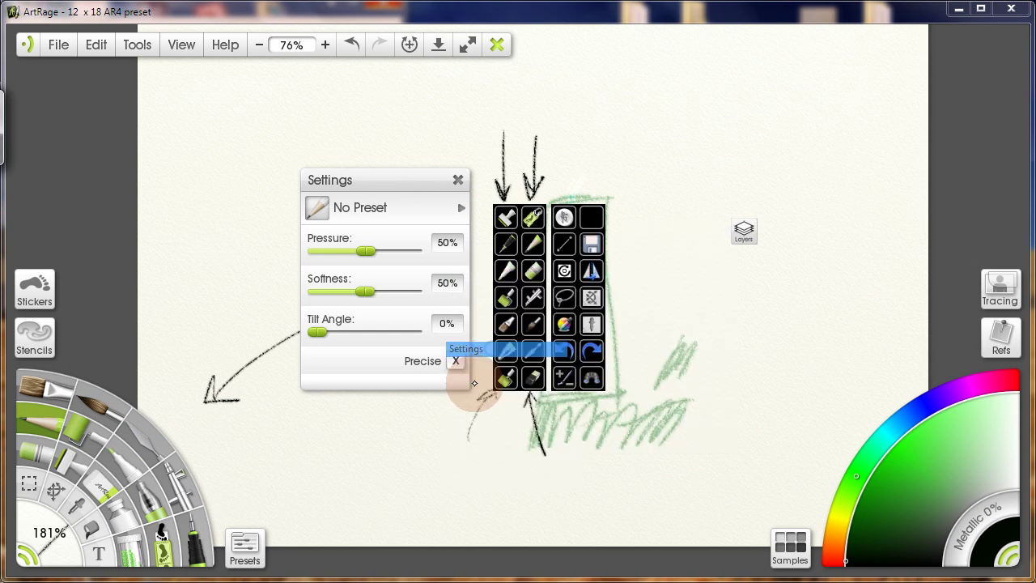
pyautogui.moveTo(474, 381); pyautogui.dragTo(394, 288)
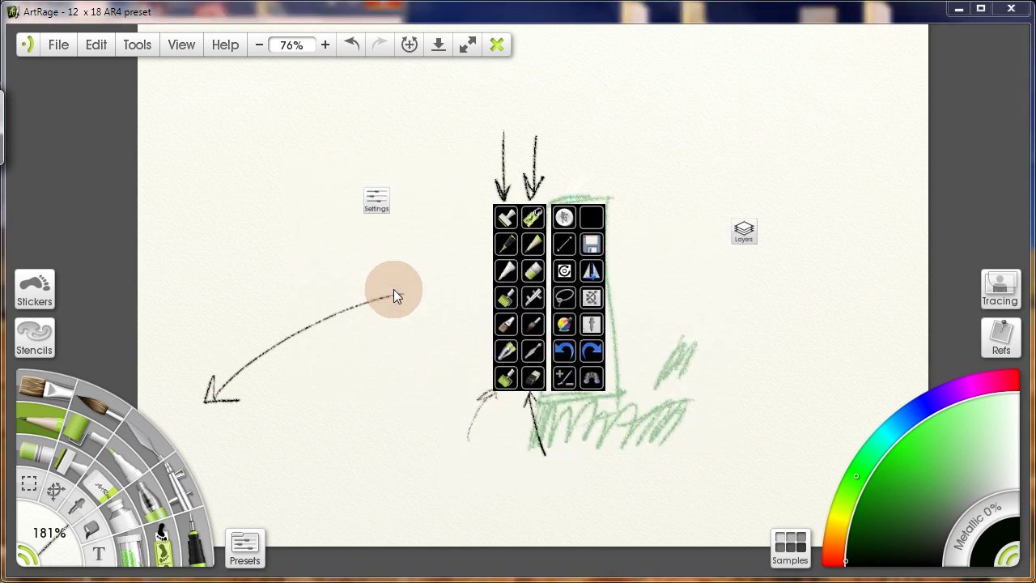
pyautogui.moveTo(378, 194)
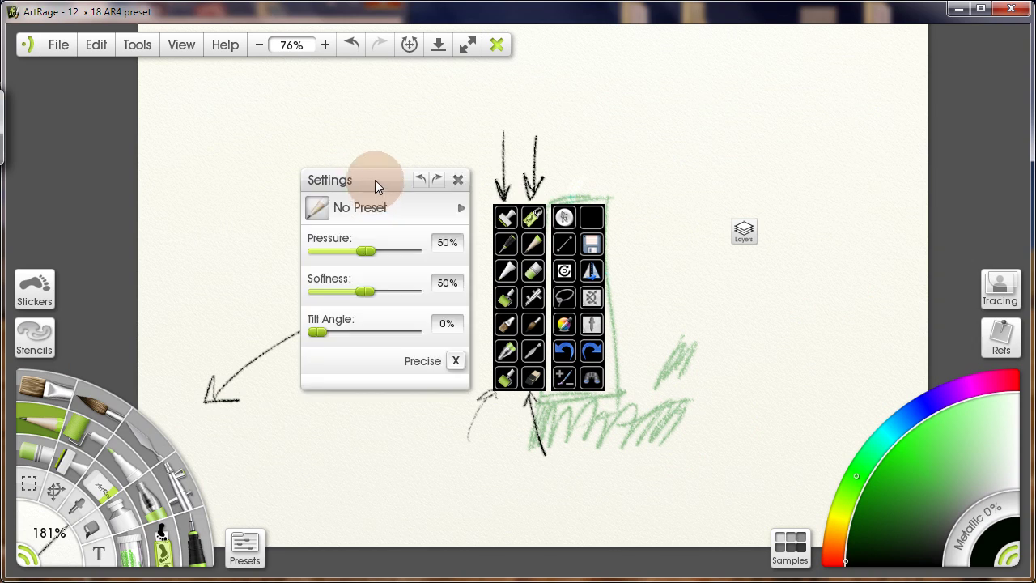
pyautogui.moveTo(375, 180); pyautogui.dragTo(629, 67)
# Move the Layers panel and the toolbox up toward the top right
pyautogui.moveTo(743, 233)
pyautogui.click(697, 168)
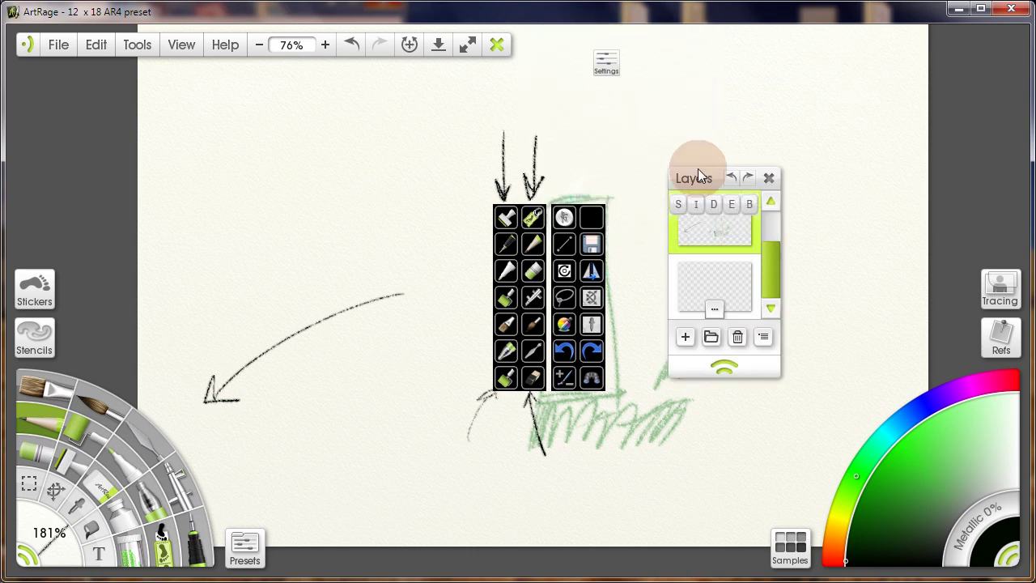
pyautogui.moveTo(697, 168); pyautogui.dragTo(712, 52)
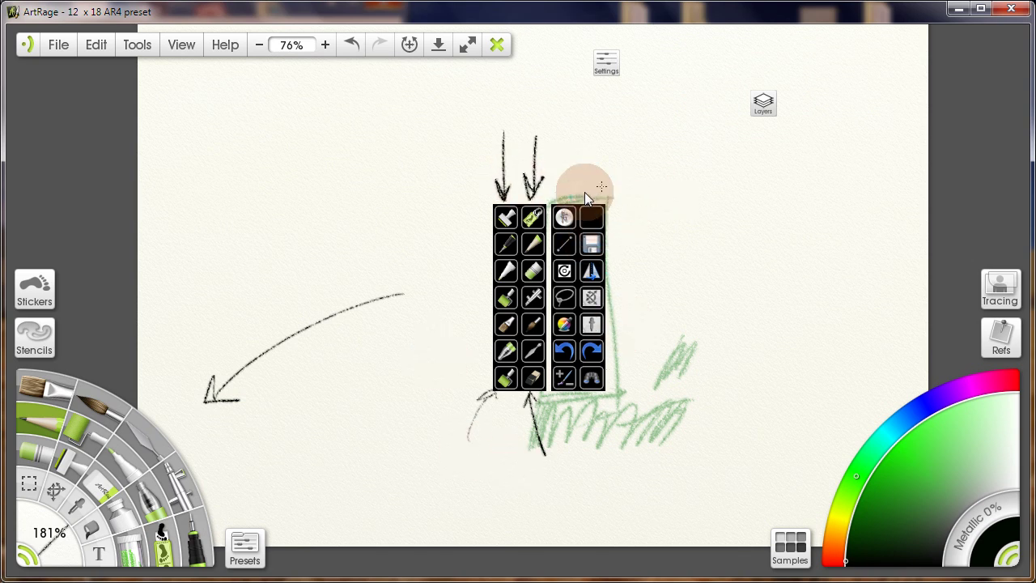
pyautogui.moveTo(591, 217); pyautogui.dragTo(894, 77)
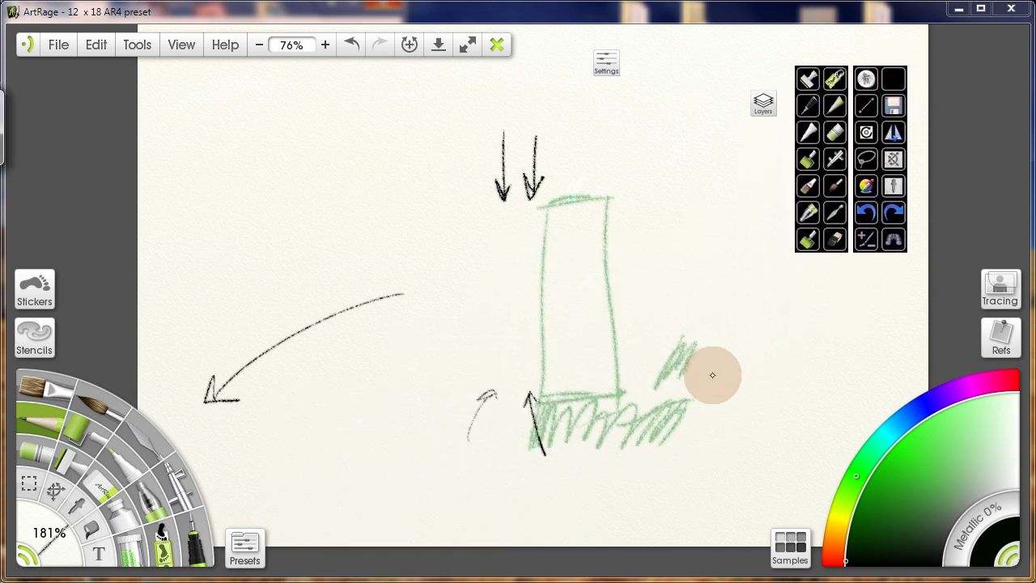
# Reopen the Layers panel, nudge it up and left, and collapse it
pyautogui.click(763, 102)
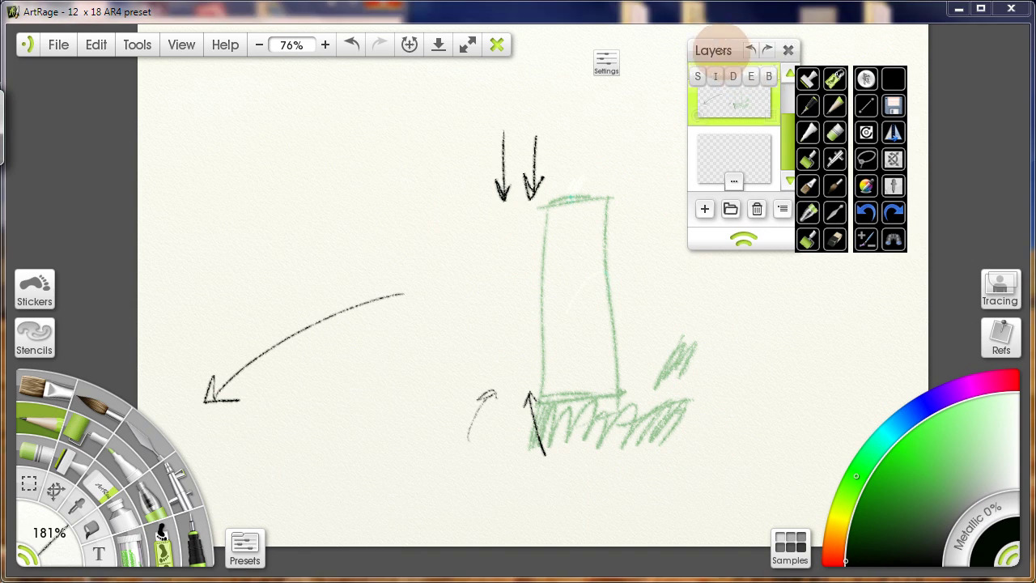
pyautogui.moveTo(707, 54); pyautogui.dragTo(676, 36)
pyautogui.click(633, 363)
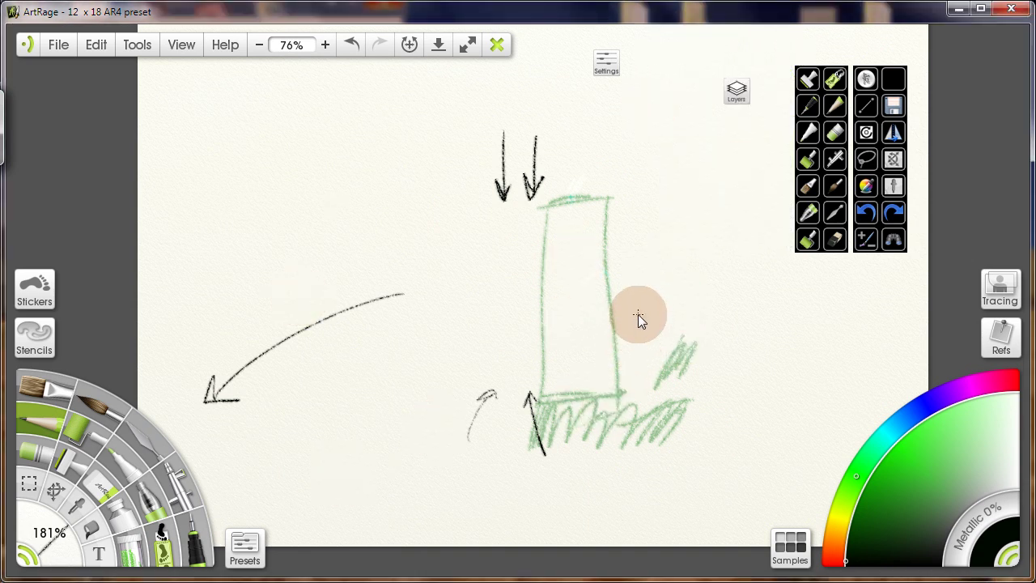
# Switch to Workbench Mode, then check the Layers panel and pencil presets
pyautogui.rightClick(640, 318)
pyautogui.click(657, 332)
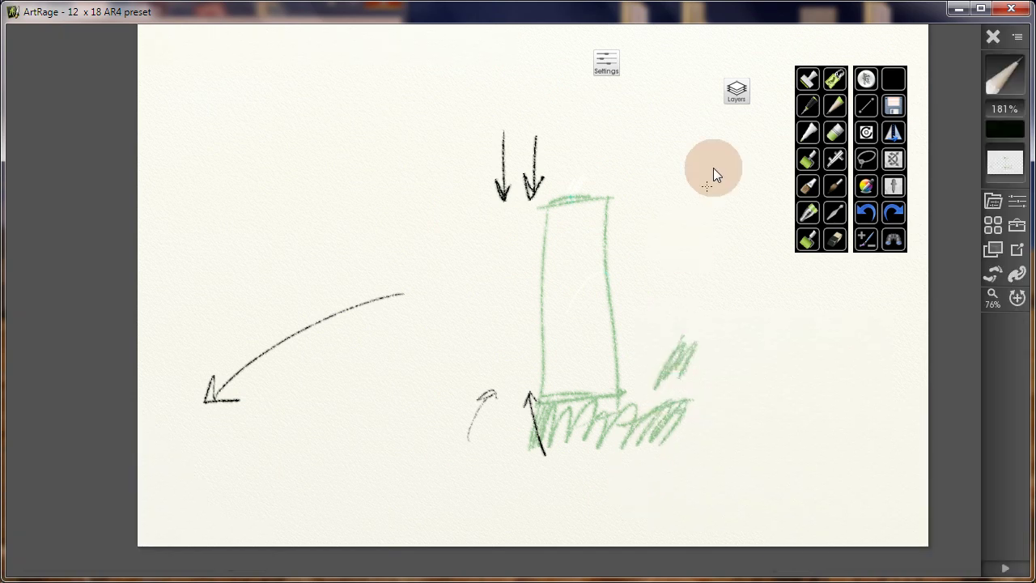
pyautogui.click(732, 96)
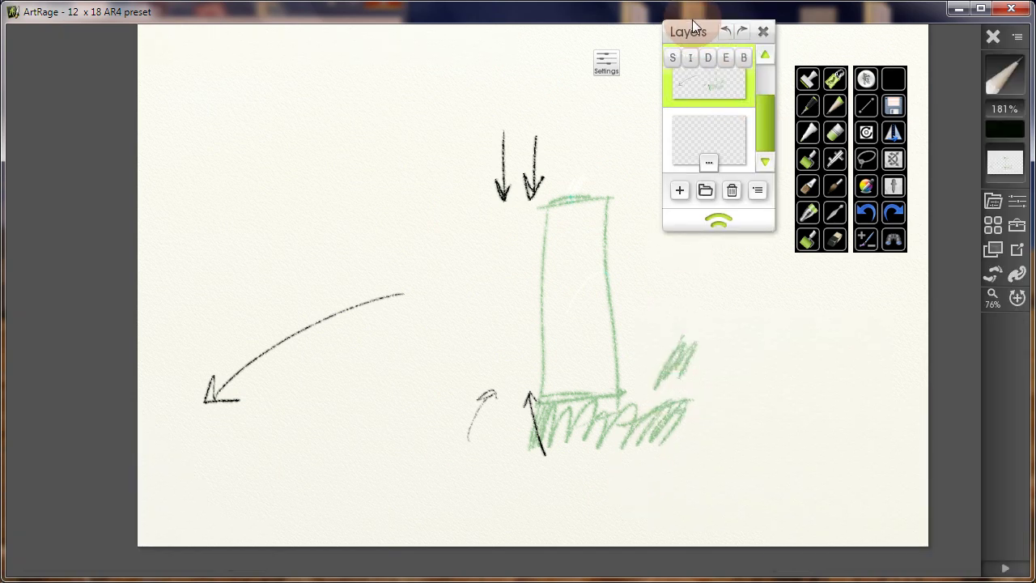
pyautogui.click(735, 383)
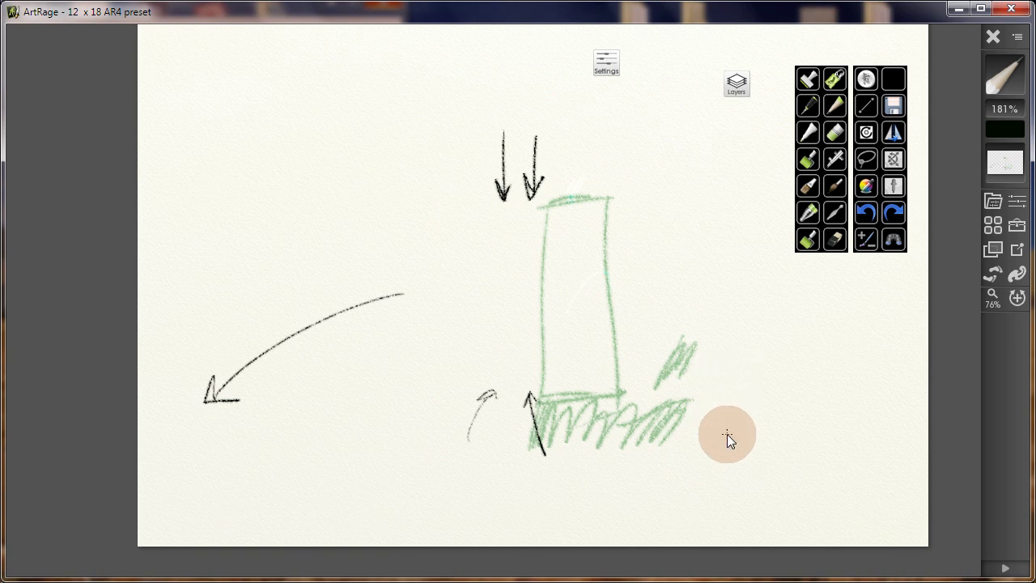
pyautogui.click(988, 205)
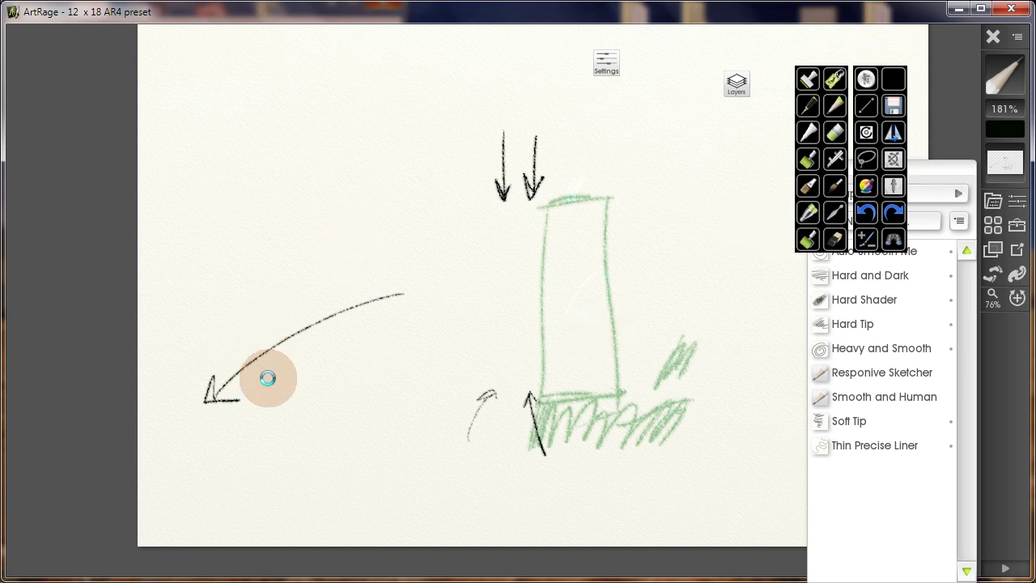
pyautogui.click(268, 378)
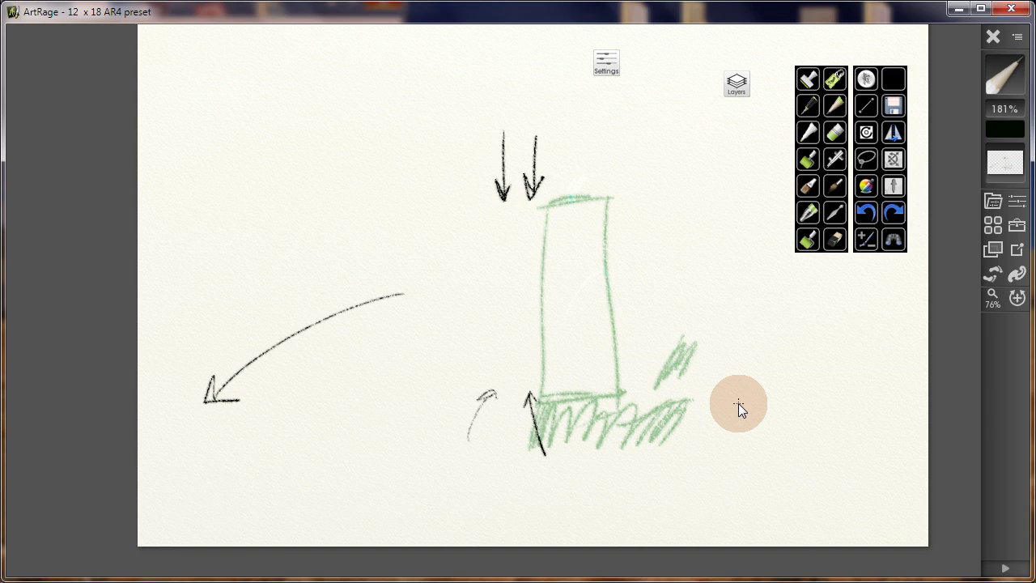
# Move the Layers panel to the upper left, then back down and right
pyautogui.click(736, 82)
pyautogui.moveTo(699, 29); pyautogui.dragTo(480, 38)
pyautogui.click(527, 249)
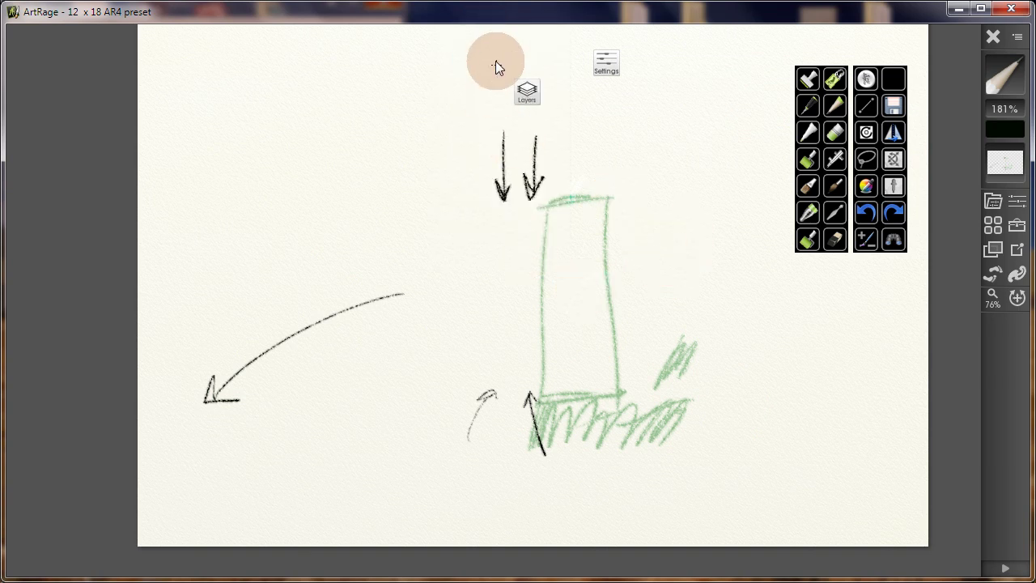
pyautogui.click(527, 91)
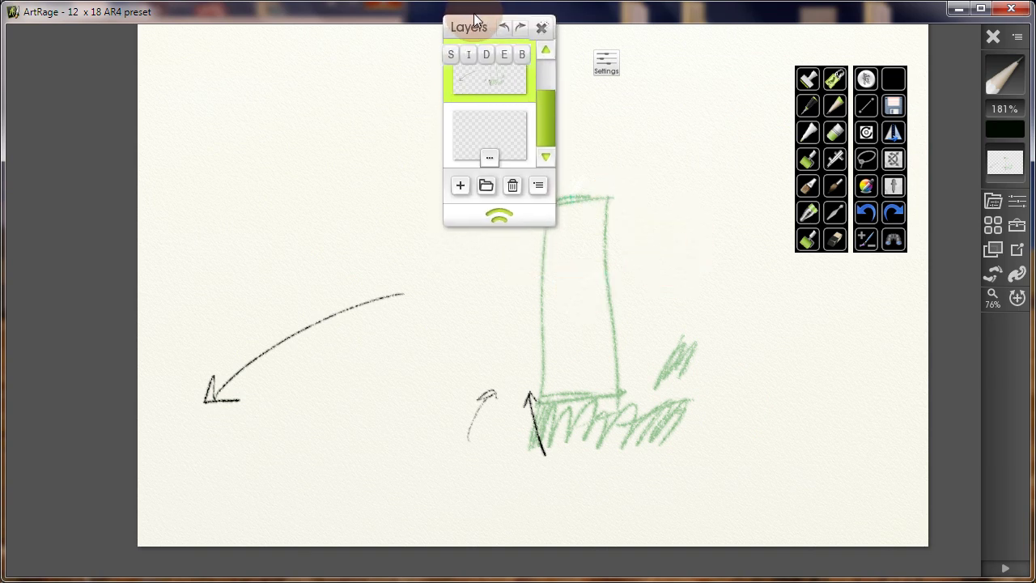
pyautogui.moveTo(473, 23); pyautogui.dragTo(534, 99)
# Reposition the Settings panel, dock Layers beside the tool palettes, and raise the palettes
pyautogui.click(607, 61)
pyautogui.moveTo(609, 41); pyautogui.dragTo(644, 71)
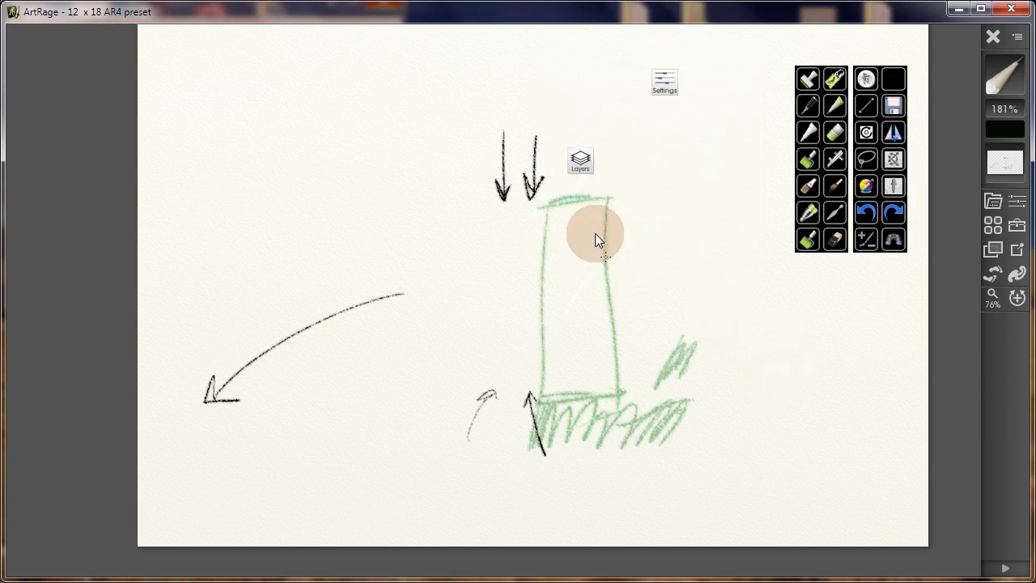
pyautogui.moveTo(581, 160)
pyautogui.mouseDown()
pyautogui.moveTo(547, 138)
pyautogui.moveTo(788, 279)
pyautogui.moveTo(877, 299)
pyautogui.moveTo(905, 336)
pyautogui.mouseUp()
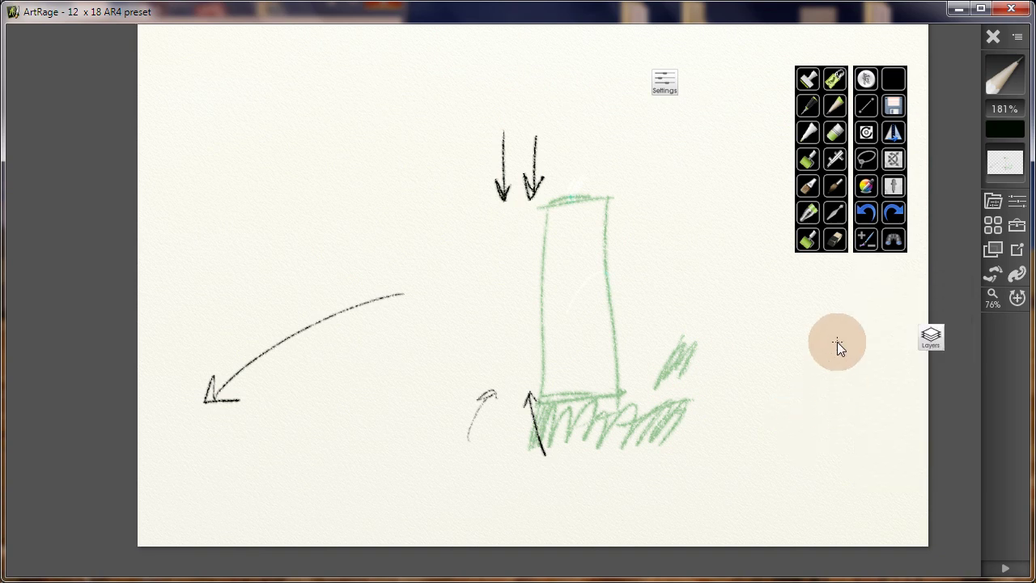
pyautogui.moveTo(893, 78); pyautogui.dragTo(878, 31)
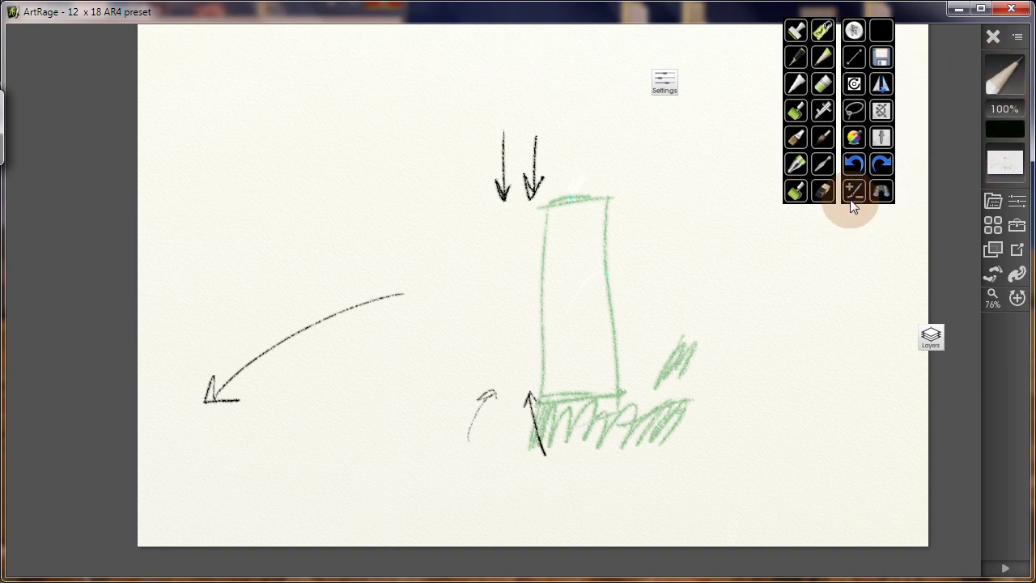
# Resize the pencil with Shift+] and Shift+[ until it reads about 350%
pyautogui.hotkey('shift', ']')
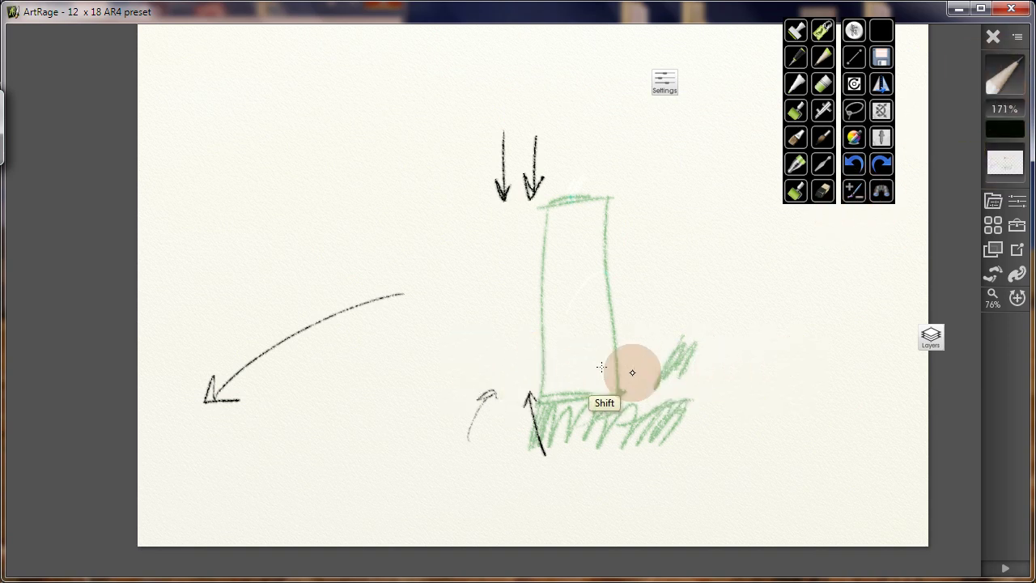
pyautogui.hotkey('shift', ']')
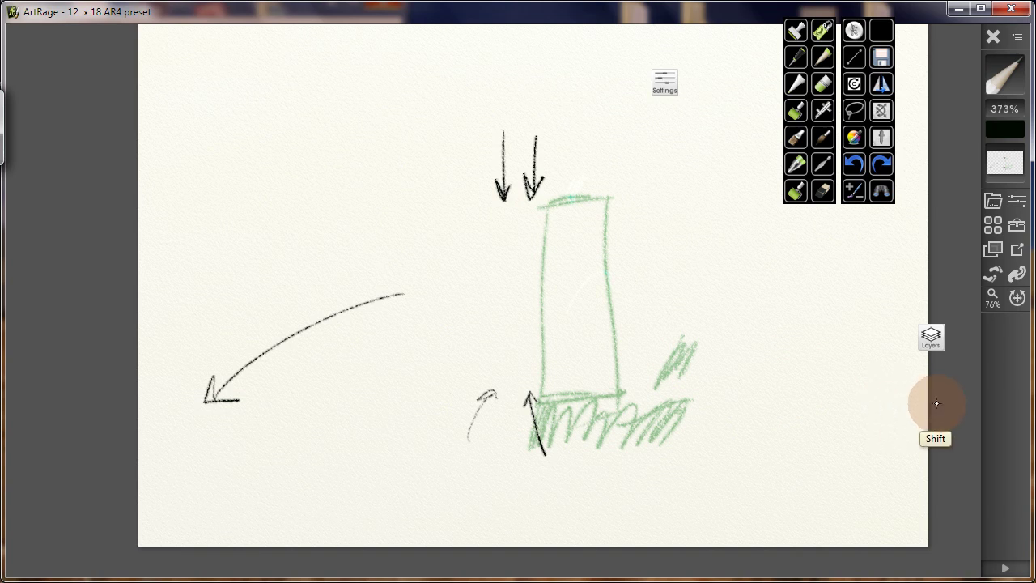
pyautogui.hotkey('shift', '[')
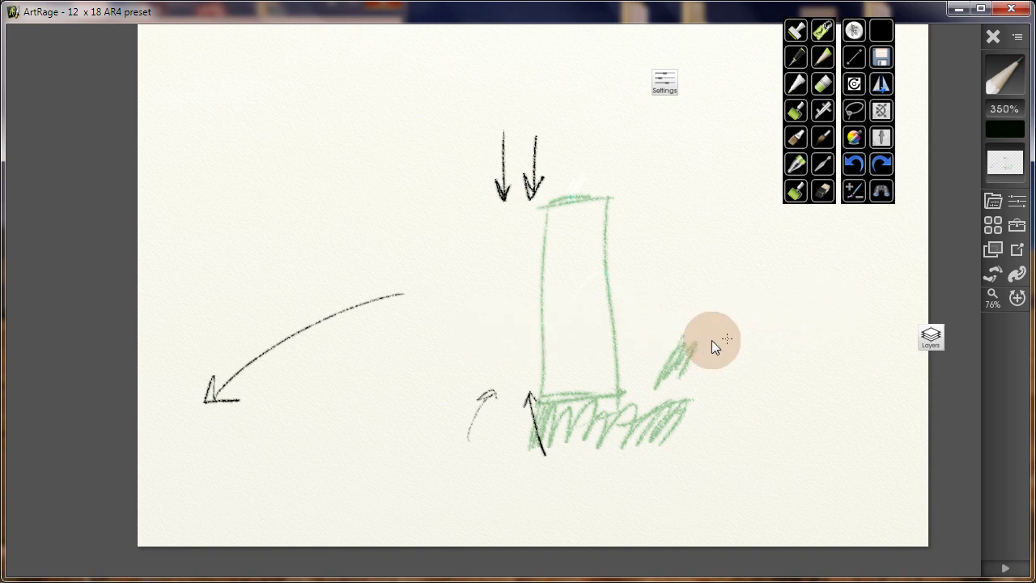
# With the brush at 165%, paint a black blob beside the rectangle and a dark green blob over it
pyautogui.click(820, 139)
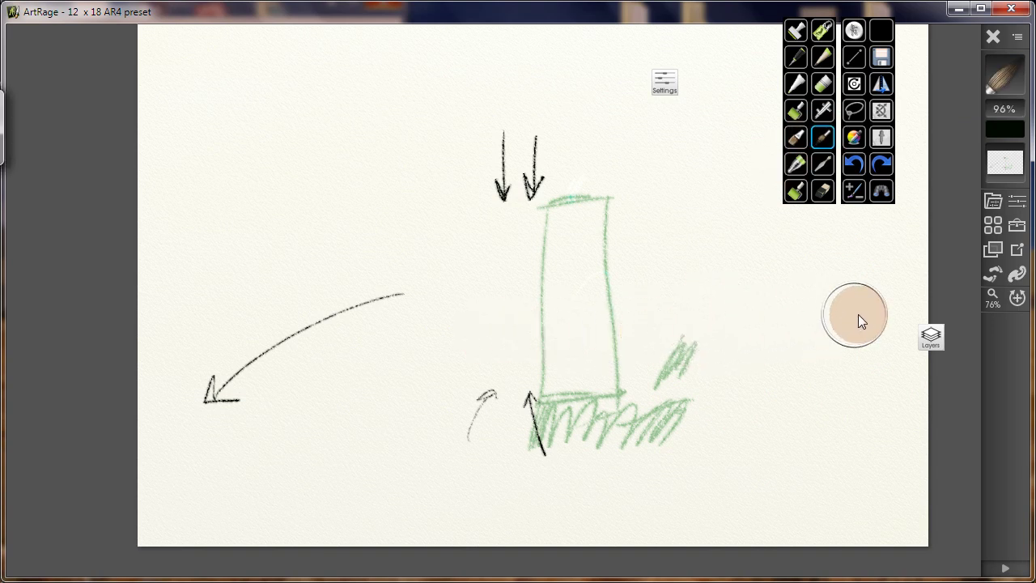
pyautogui.press(']')
pyautogui.press(']')
pyautogui.press(']')
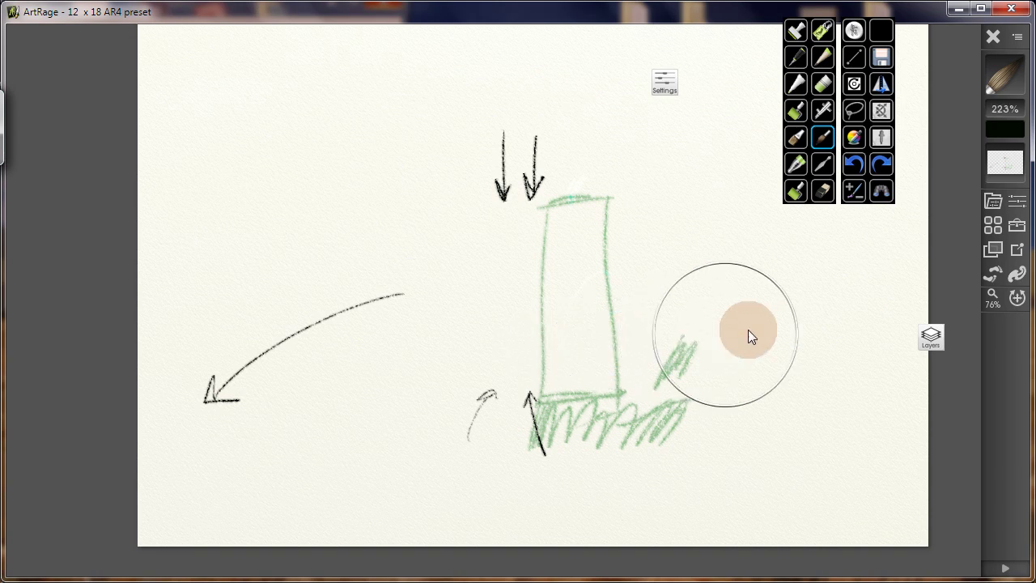
pyautogui.press('[')
pyautogui.press('[')
pyautogui.press('[')
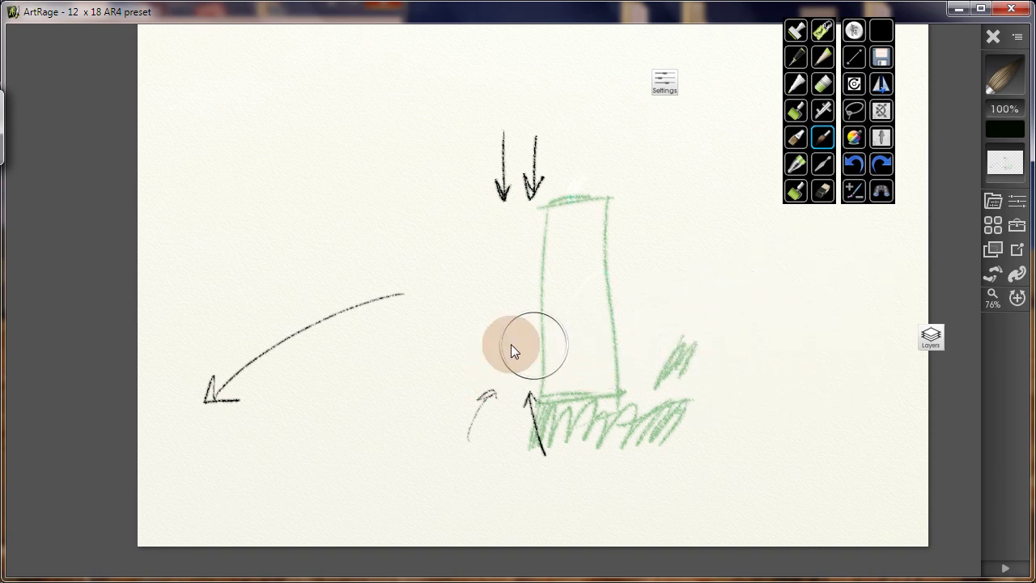
pyautogui.press(']')
pyautogui.press('[')
pyautogui.press('[')
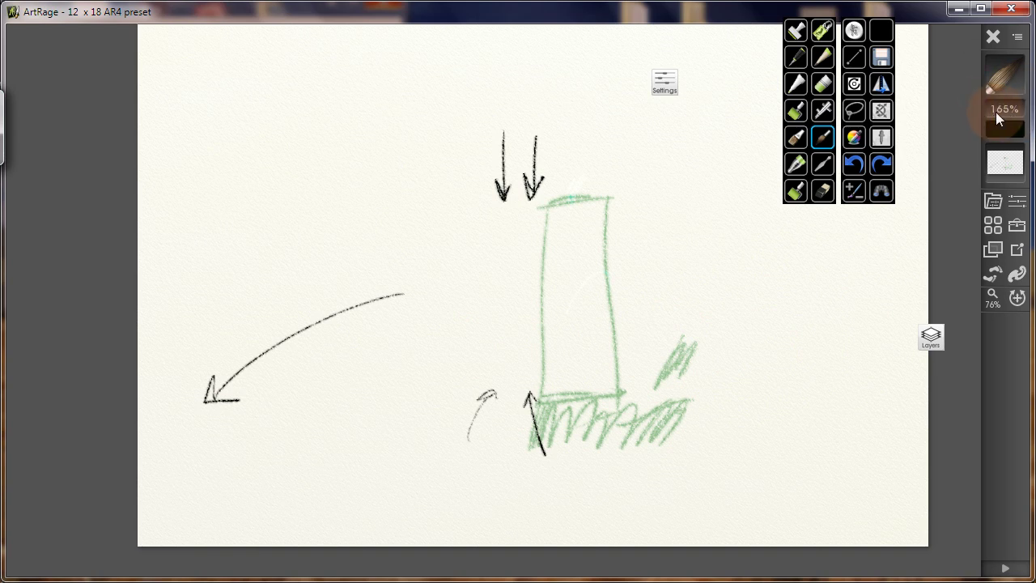
pyautogui.moveTo(715, 276)
pyautogui.mouseDown()
pyautogui.moveTo(694, 304)
pyautogui.moveTo(744, 274)
pyautogui.moveTo(731, 306)
pyautogui.moveTo(764, 296)
pyautogui.moveTo(730, 340)
pyautogui.moveTo(783, 302)
pyautogui.moveTo(776, 336)
pyautogui.moveTo(679, 358)
pyautogui.mouseUp()
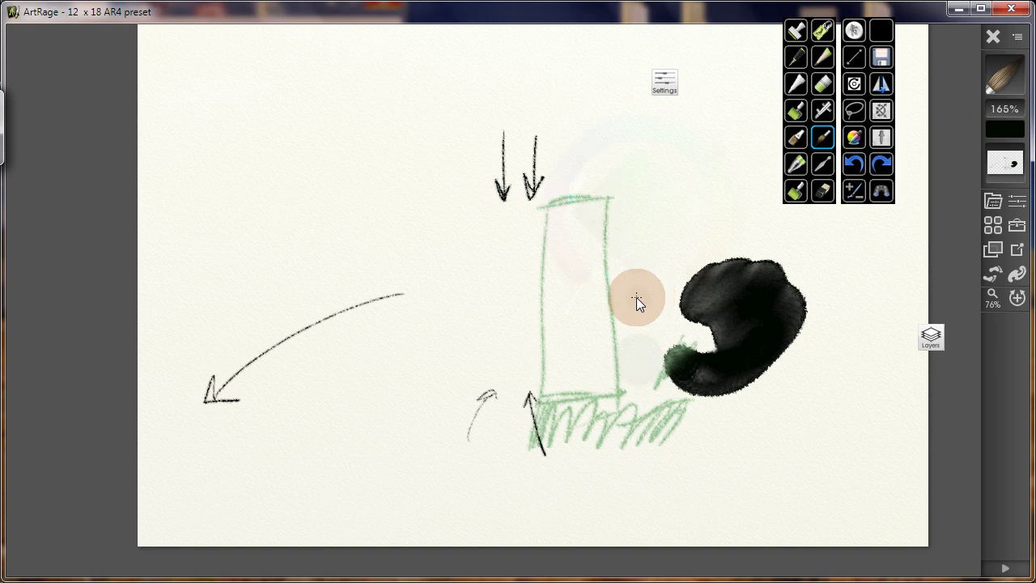
pyautogui.click(619, 215)
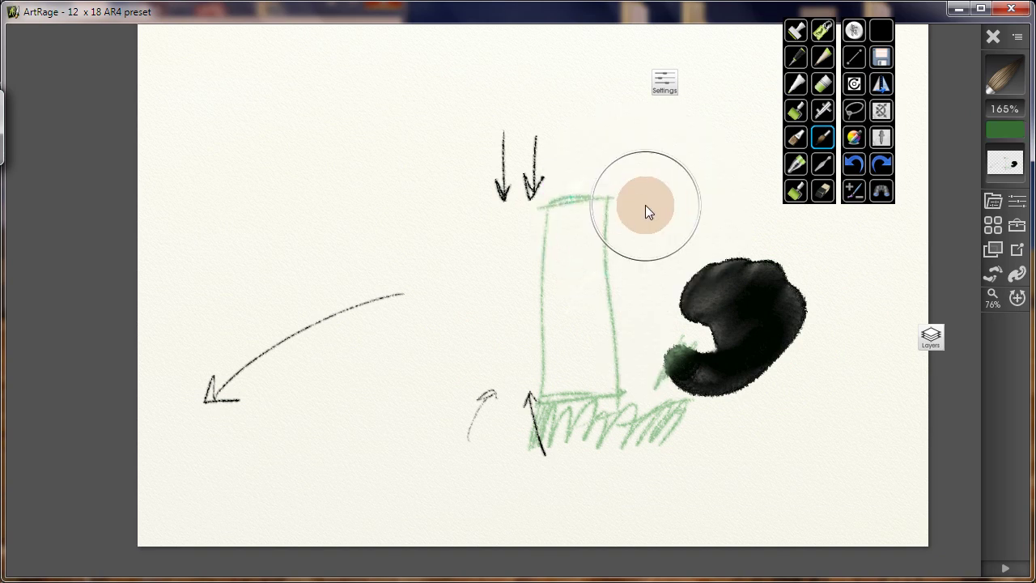
pyautogui.moveTo(645, 205)
pyautogui.mouseDown()
pyautogui.moveTo(595, 280)
pyautogui.moveTo(677, 244)
pyautogui.moveTo(580, 324)
pyautogui.moveTo(606, 332)
pyautogui.moveTo(697, 274)
pyautogui.moveTo(604, 363)
pyautogui.moveTo(687, 330)
pyautogui.moveTo(696, 359)
pyautogui.moveTo(697, 341)
pyautogui.moveTo(689, 377)
pyautogui.mouseUp()
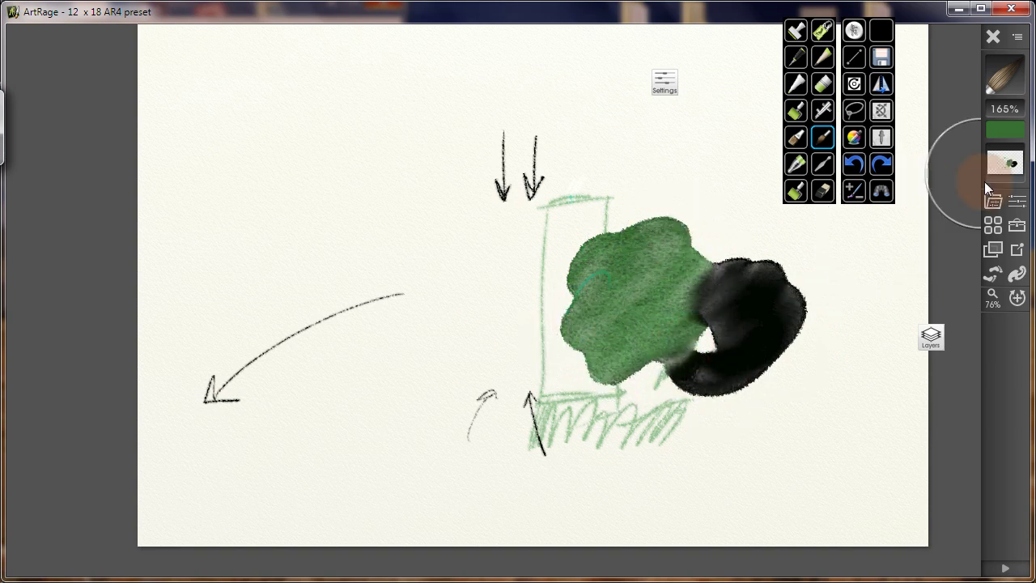
# Switch to light green and paint patches left, lower right and lower left of the rectangle
pyautogui.click(1005, 131)
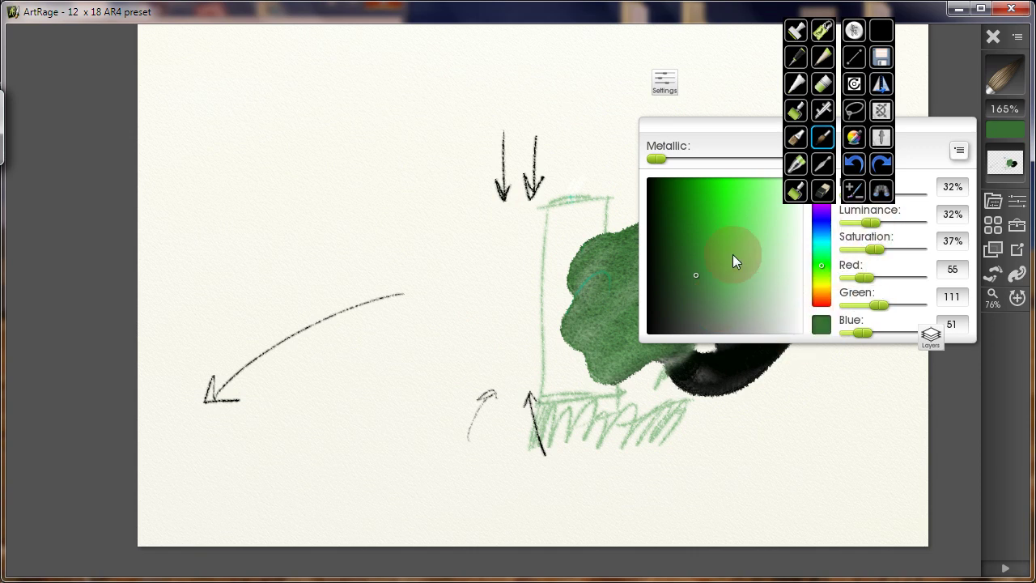
pyautogui.moveTo(732, 254); pyautogui.dragTo(757, 227)
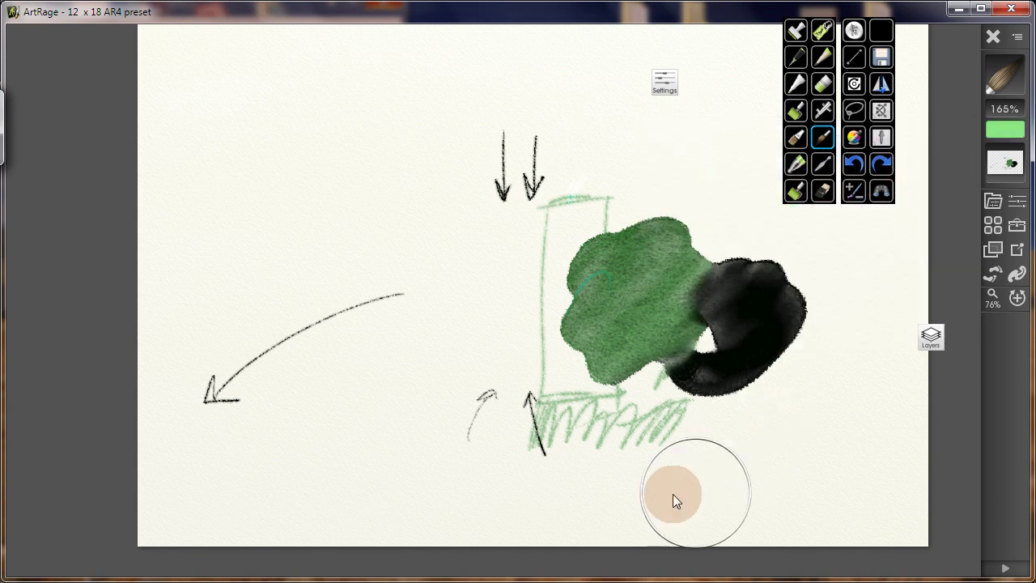
pyautogui.moveTo(493, 247)
pyautogui.mouseDown()
pyautogui.moveTo(465, 288)
pyautogui.moveTo(518, 242)
pyautogui.moveTo(491, 349)
pyautogui.mouseUp()
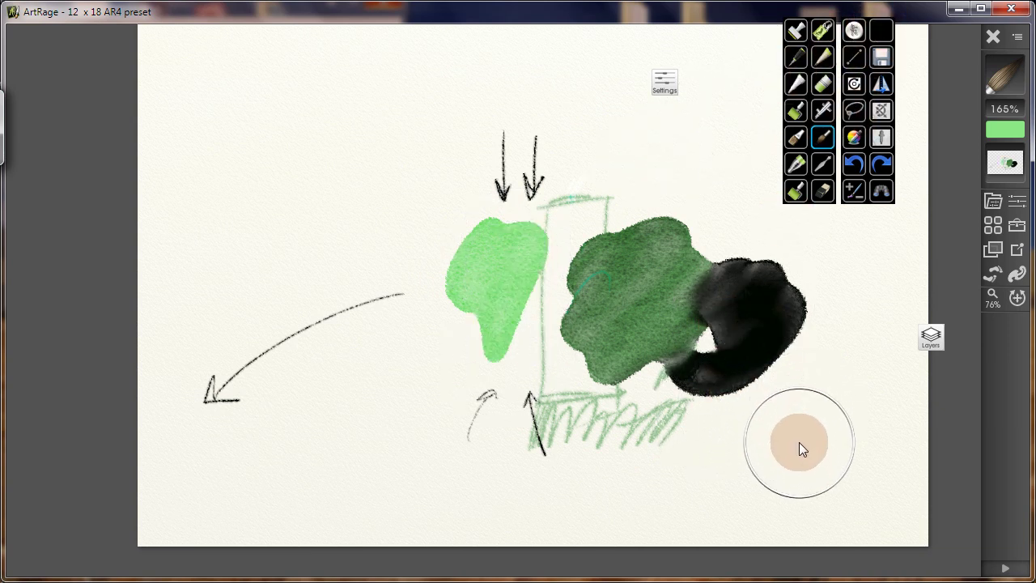
pyautogui.moveTo(811, 423)
pyautogui.mouseDown()
pyautogui.moveTo(799, 400)
pyautogui.moveTo(845, 371)
pyautogui.moveTo(816, 424)
pyautogui.moveTo(883, 397)
pyautogui.moveTo(916, 405)
pyautogui.moveTo(911, 437)
pyautogui.moveTo(792, 471)
pyautogui.moveTo(792, 434)
pyautogui.moveTo(762, 457)
pyautogui.moveTo(803, 500)
pyautogui.moveTo(791, 571)
pyautogui.moveTo(917, 483)
pyautogui.moveTo(892, 544)
pyautogui.moveTo(796, 338)
pyautogui.moveTo(712, 530)
pyautogui.moveTo(763, 467)
pyautogui.moveTo(733, 558)
pyautogui.mouseUp()
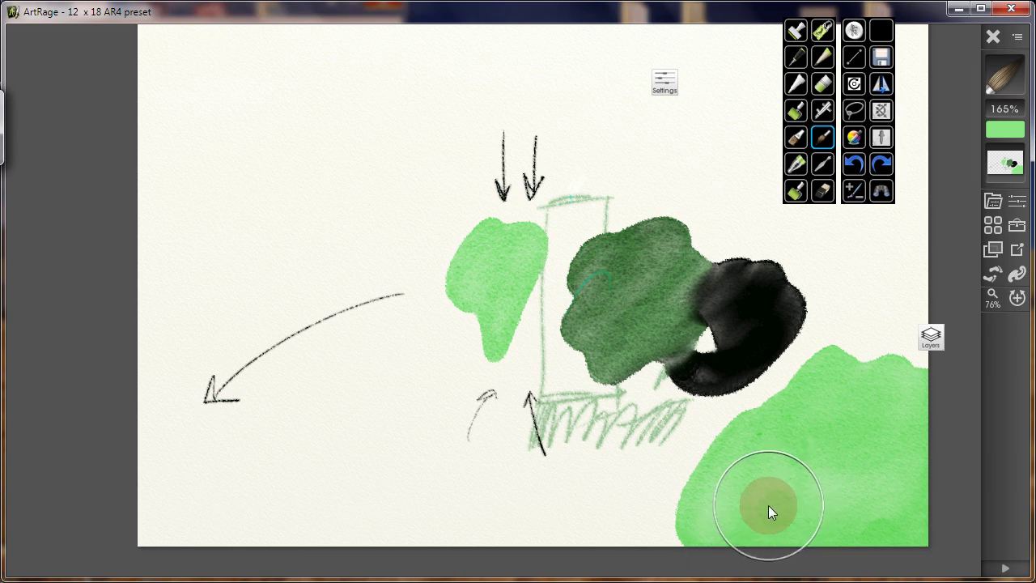
pyautogui.moveTo(421, 373); pyautogui.dragTo(429, 473)
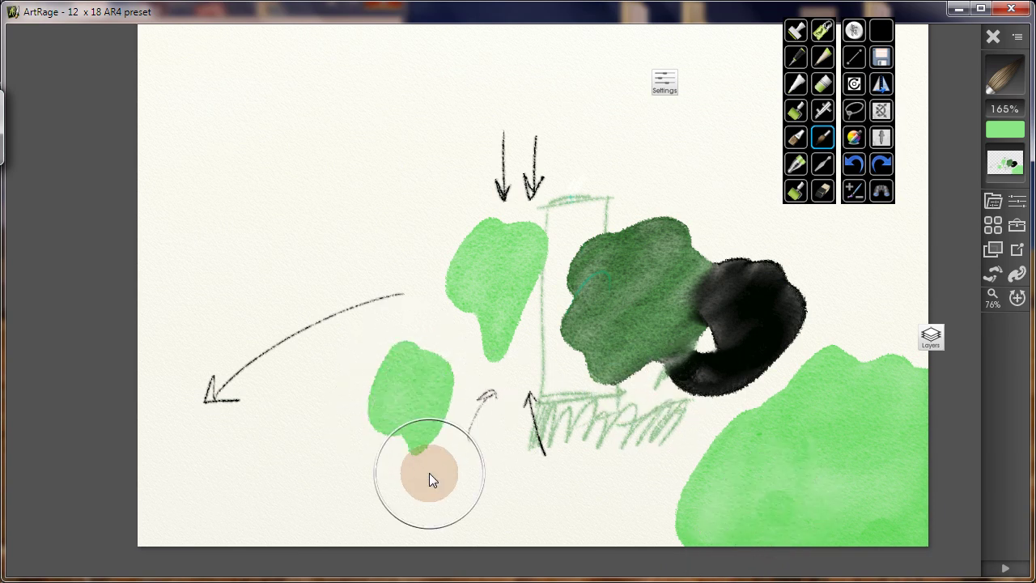
# Set the toolbar to 'Toolbar is a hover icon' and drag it to a new spot
pyautogui.click(854, 31)
pyautogui.moveTo(902, 85)
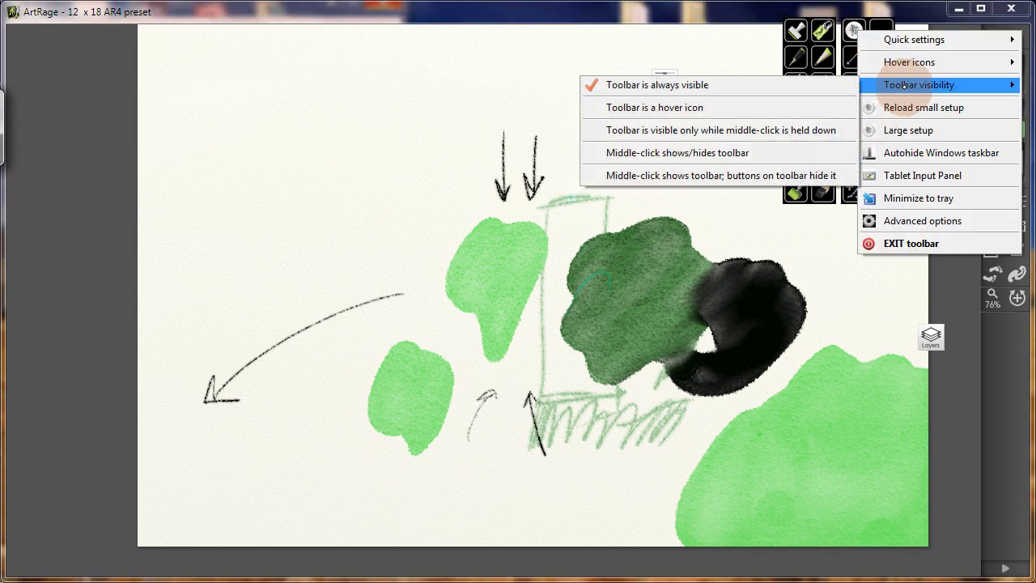
pyautogui.click(688, 113)
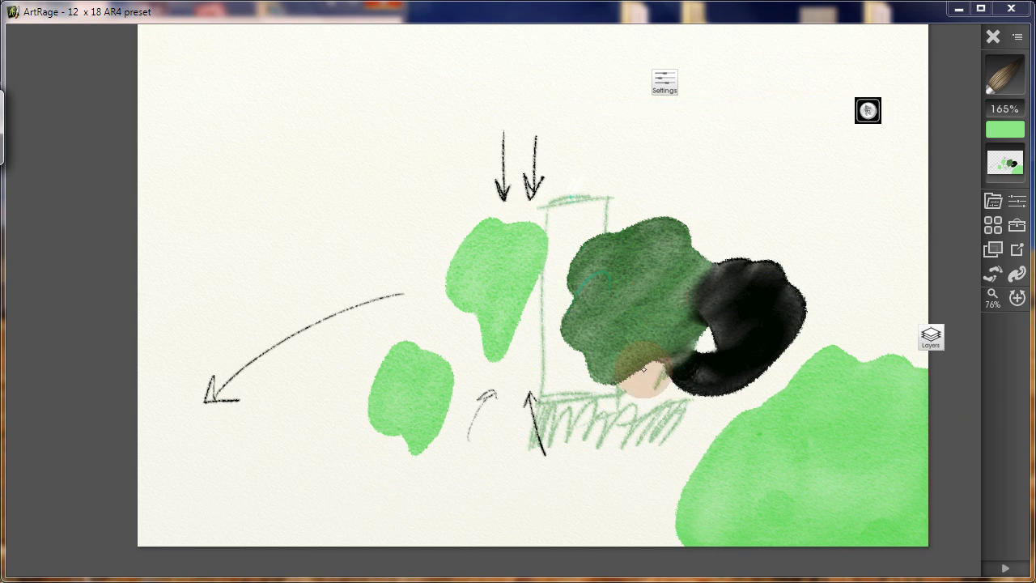
pyautogui.moveTo(868, 110)
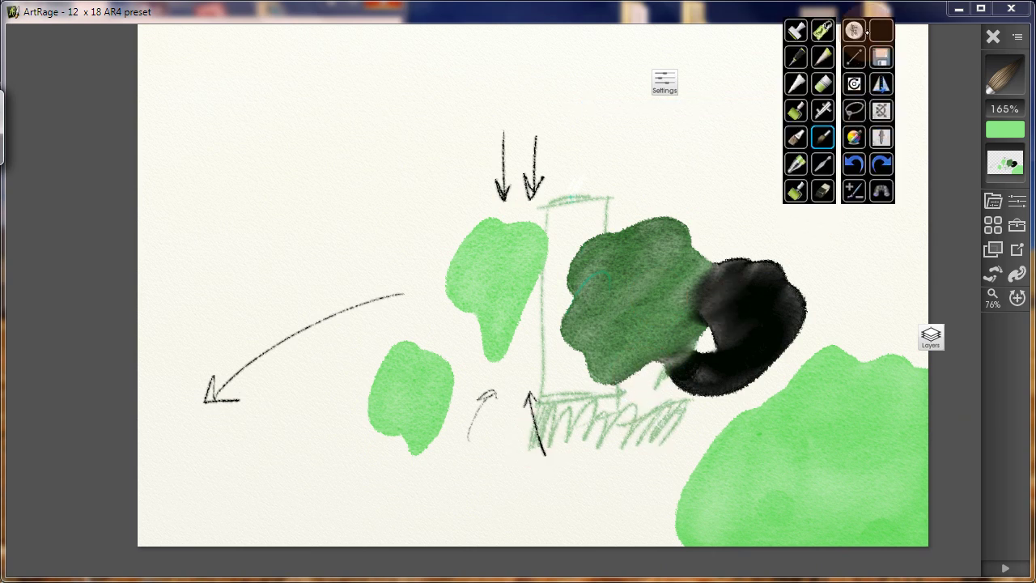
pyautogui.moveTo(941, 24)
pyautogui.mouseDown()
pyautogui.moveTo(954, 27)
pyautogui.moveTo(907, 18)
pyautogui.mouseUp()
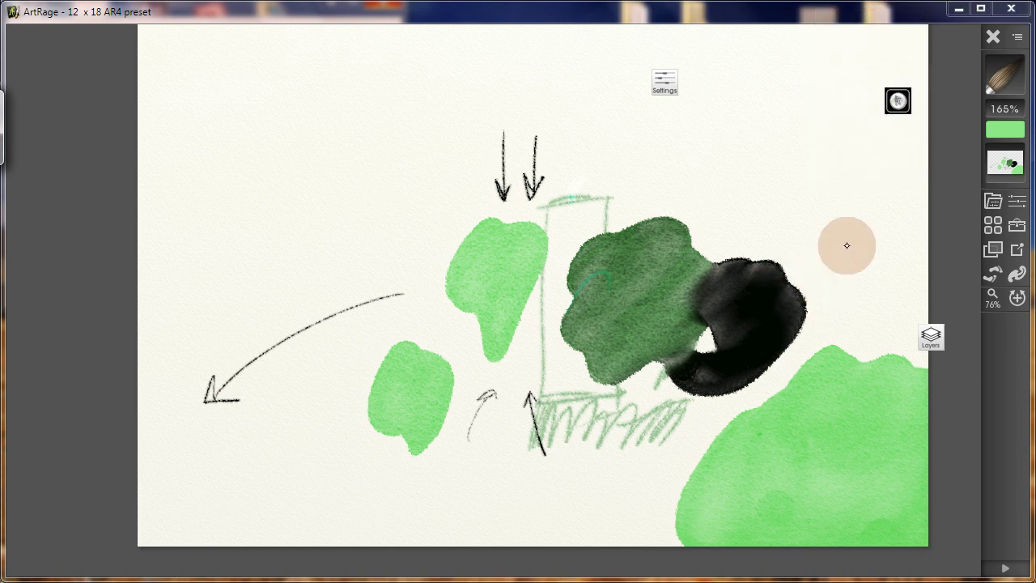
pyautogui.click(991, 134)
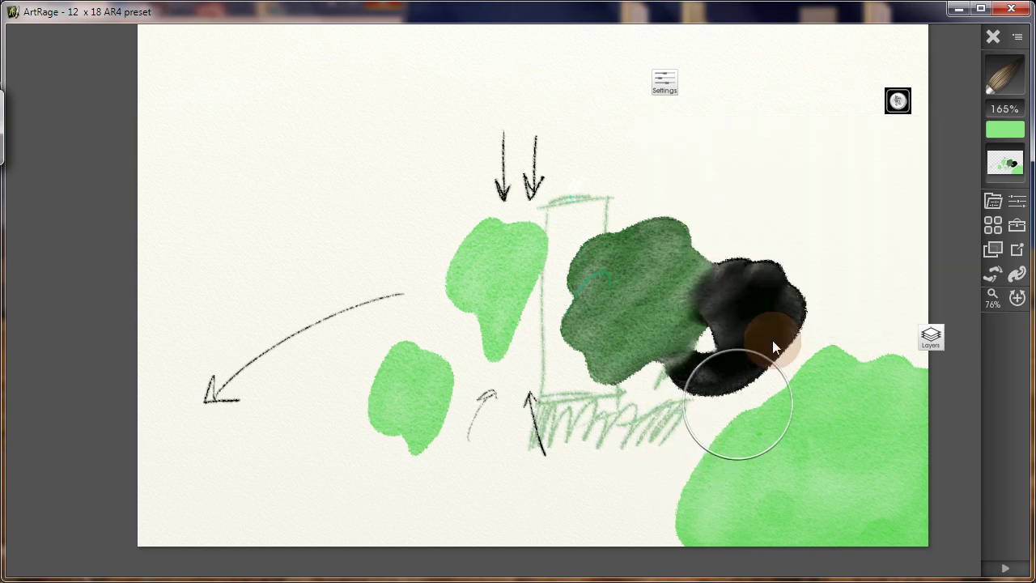
# Undo the last three green strokes and paint a large light-green wash left of the rectangle
pyautogui.click(897, 100)
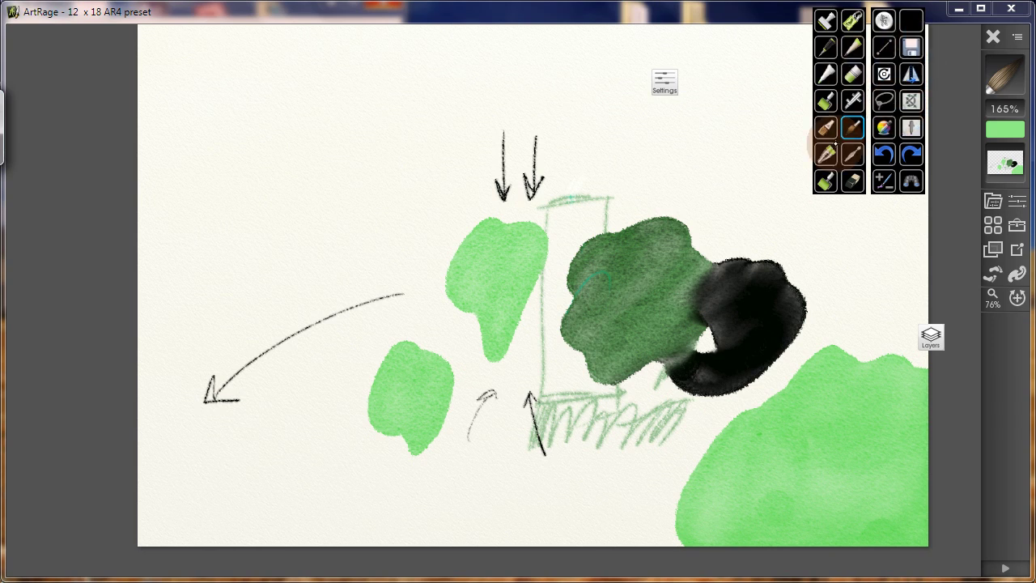
pyautogui.click(885, 153)
pyautogui.click(885, 154)
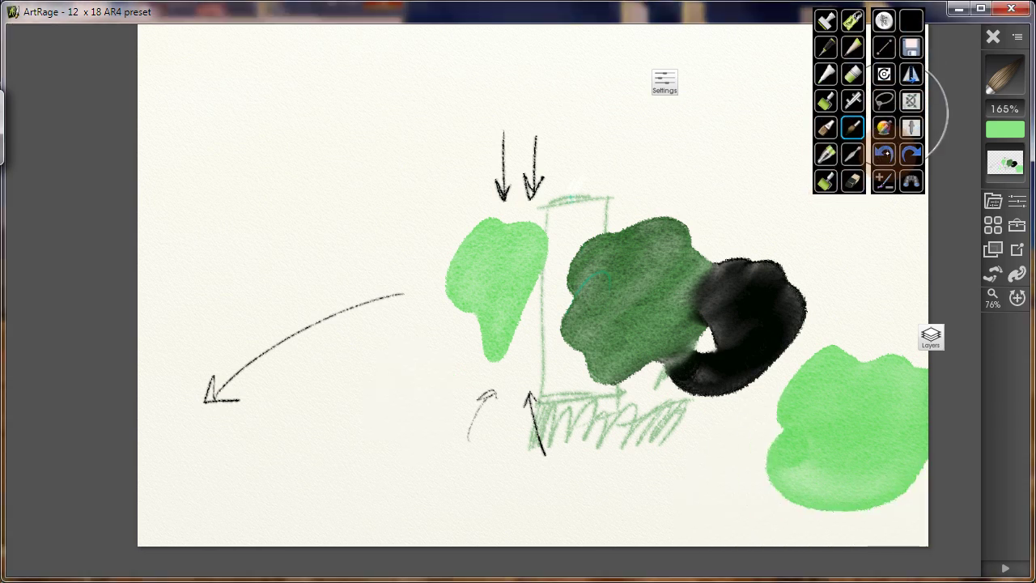
pyautogui.click(884, 154)
pyautogui.click(884, 154)
pyautogui.click(884, 153)
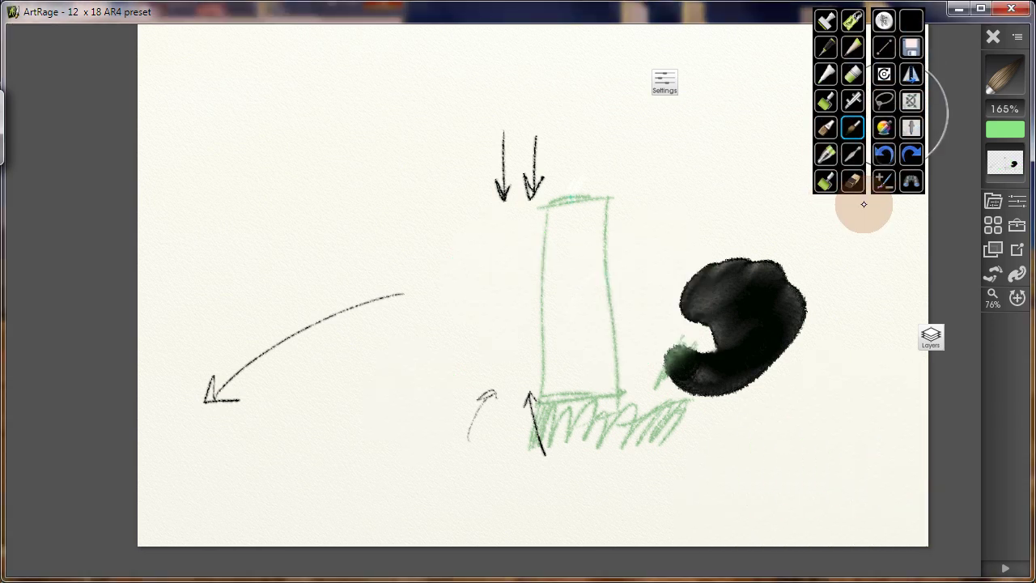
pyautogui.moveTo(475, 224)
pyautogui.mouseDown()
pyautogui.moveTo(399, 343)
pyautogui.moveTo(511, 265)
pyautogui.moveTo(516, 281)
pyautogui.moveTo(436, 375)
pyautogui.moveTo(517, 357)
pyautogui.moveTo(582, 362)
pyautogui.moveTo(512, 331)
pyautogui.moveTo(549, 295)
pyautogui.moveTo(487, 362)
pyautogui.moveTo(468, 368)
pyautogui.moveTo(518, 314)
pyautogui.moveTo(555, 318)
pyautogui.moveTo(492, 409)
pyautogui.mouseUp()
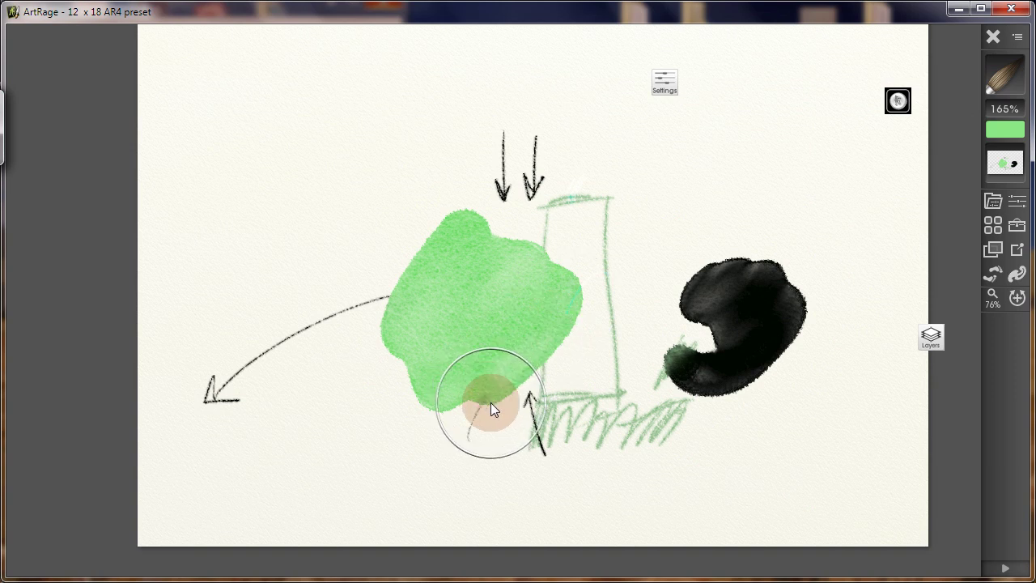
# Switch tools and paint a wide green patch in the upper right
pyautogui.click(1003, 77)
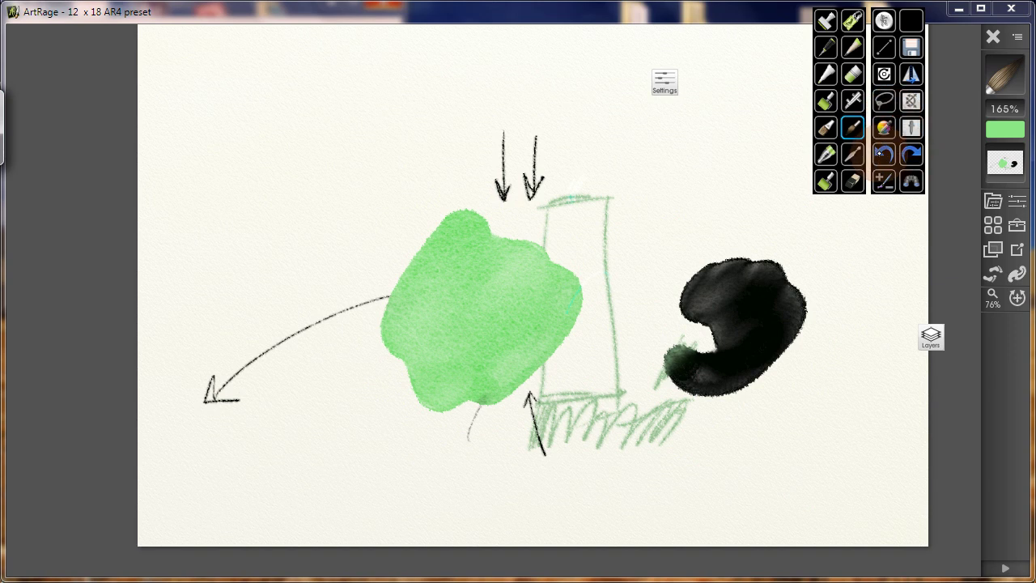
pyautogui.click(884, 181)
pyautogui.moveTo(695, 166)
pyautogui.mouseDown()
pyautogui.moveTo(647, 199)
pyautogui.moveTo(627, 254)
pyautogui.mouseUp()
pyautogui.moveTo(755, 180)
pyautogui.mouseDown()
pyautogui.moveTo(671, 261)
pyautogui.moveTo(809, 161)
pyautogui.moveTo(735, 162)
pyautogui.moveTo(609, 248)
pyautogui.moveTo(778, 158)
pyautogui.moveTo(623, 272)
pyautogui.moveTo(756, 191)
pyautogui.moveTo(591, 271)
pyautogui.mouseUp()
# Browse the Watercolor presets and Samples, cancel the image load, and dab light green at the right edge
pyautogui.click(989, 203)
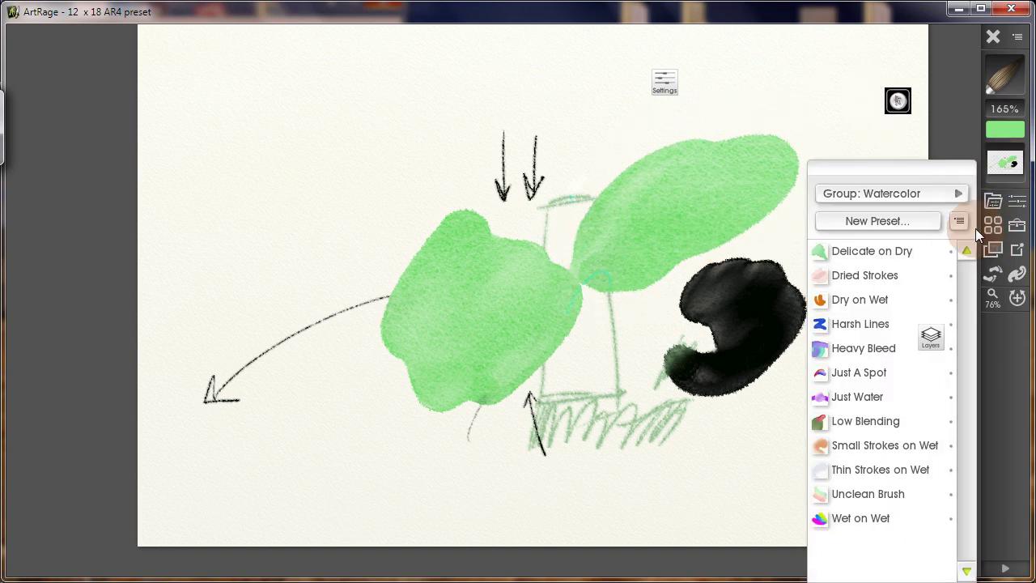
pyautogui.click(993, 249)
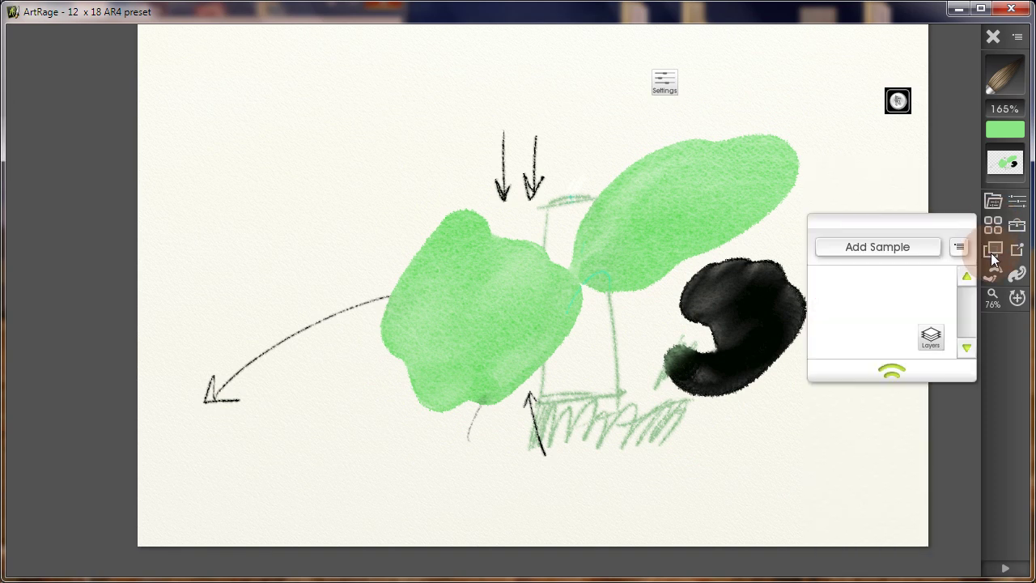
pyautogui.click(879, 245)
pyautogui.click(700, 434)
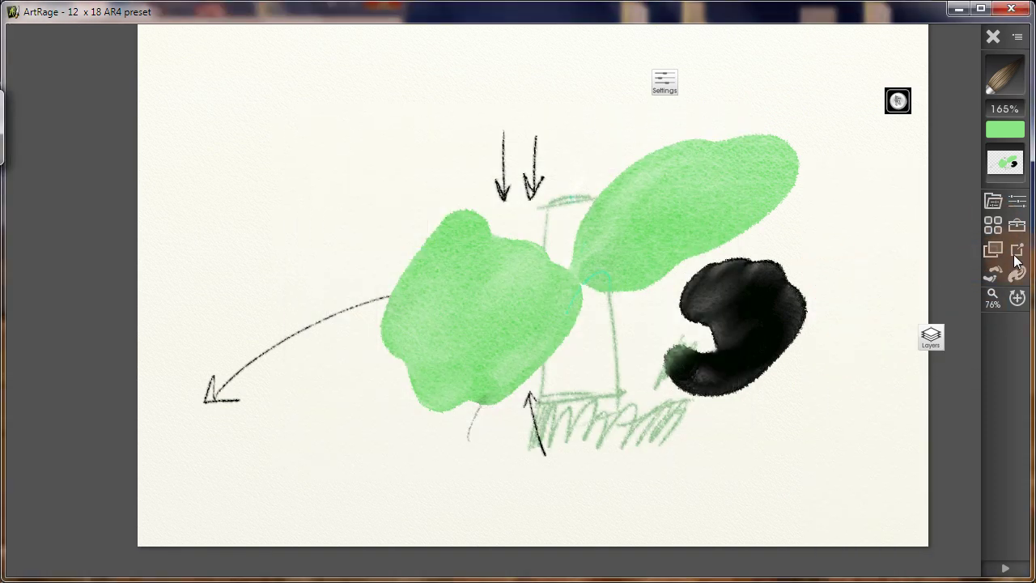
pyautogui.click(898, 101)
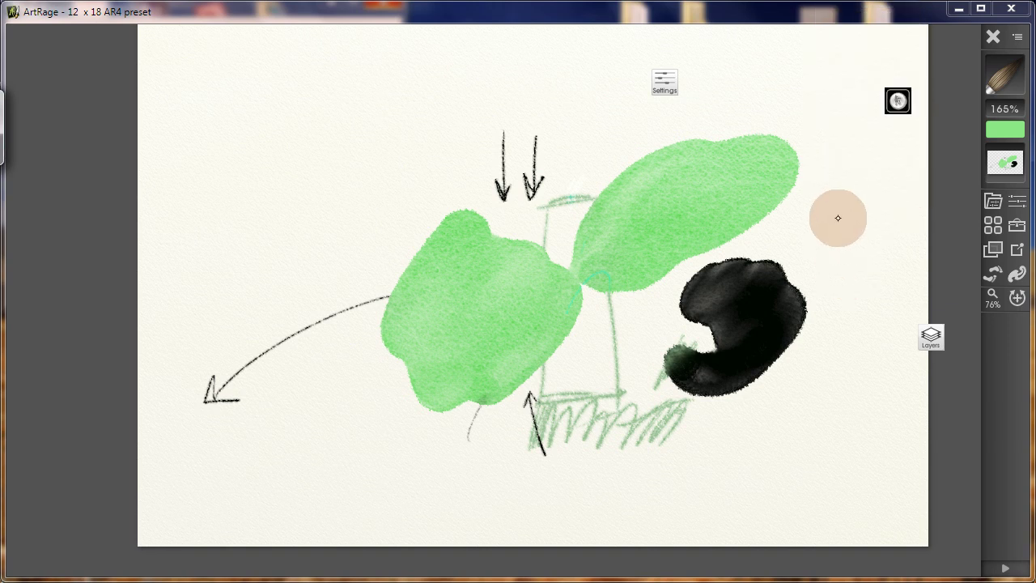
pyautogui.moveTo(823, 235)
pyautogui.mouseDown()
pyautogui.moveTo(863, 212)
pyautogui.moveTo(844, 257)
pyautogui.moveTo(890, 273)
pyautogui.moveTo(852, 336)
pyautogui.moveTo(951, 235)
pyautogui.mouseUp()
pyautogui.click(898, 101)
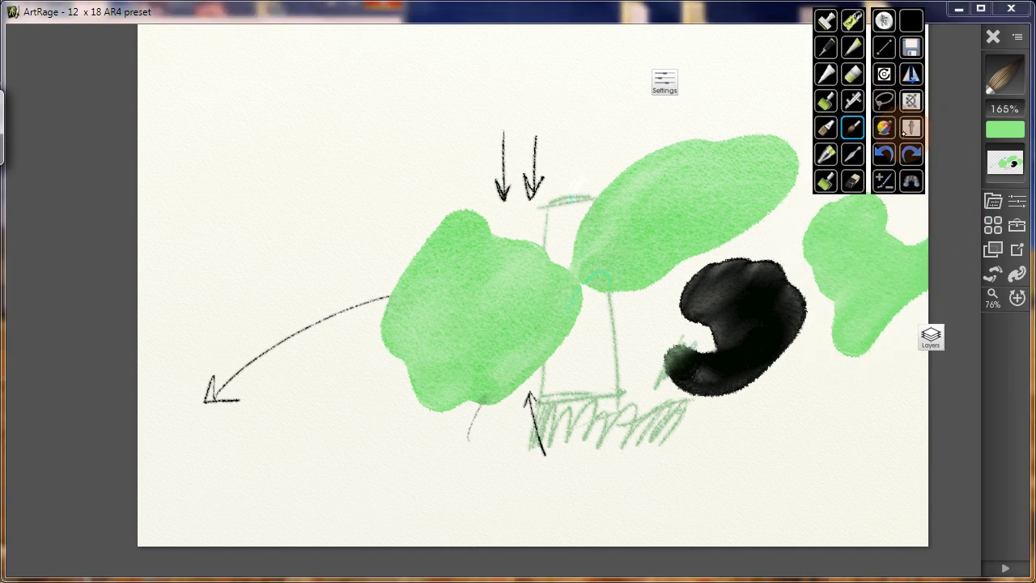
pyautogui.click(883, 21)
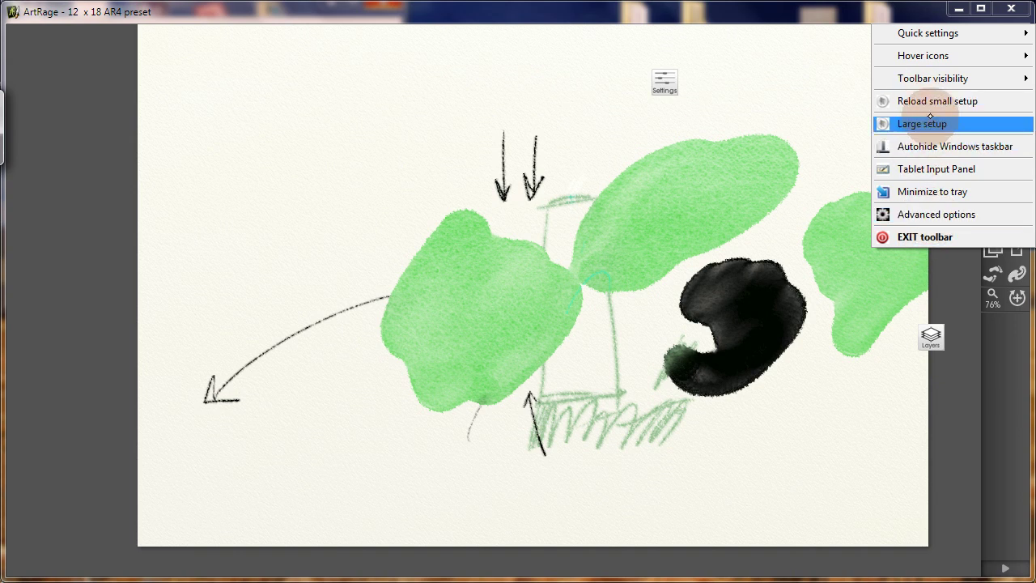
pyautogui.click(937, 215)
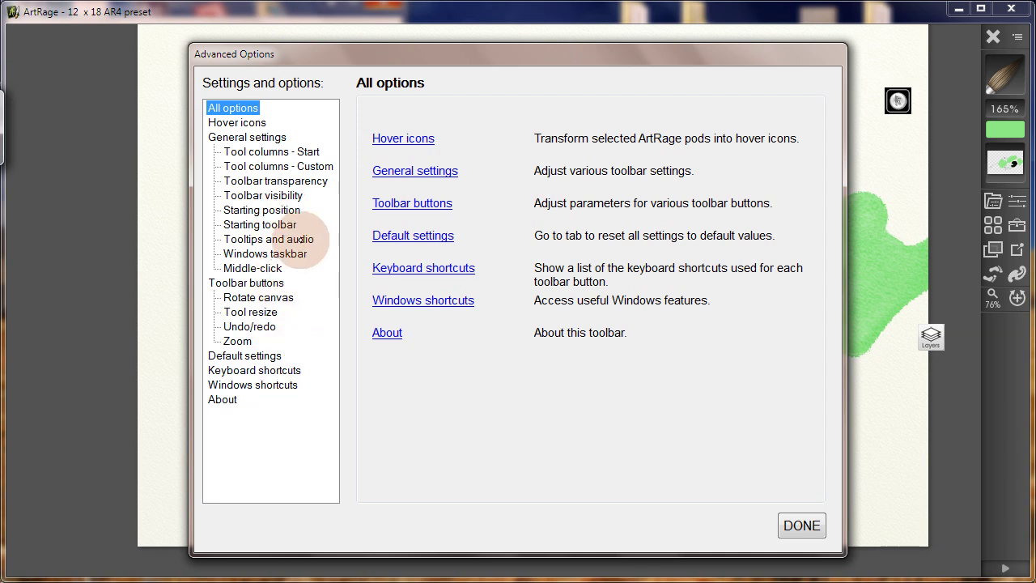
pyautogui.click(301, 239)
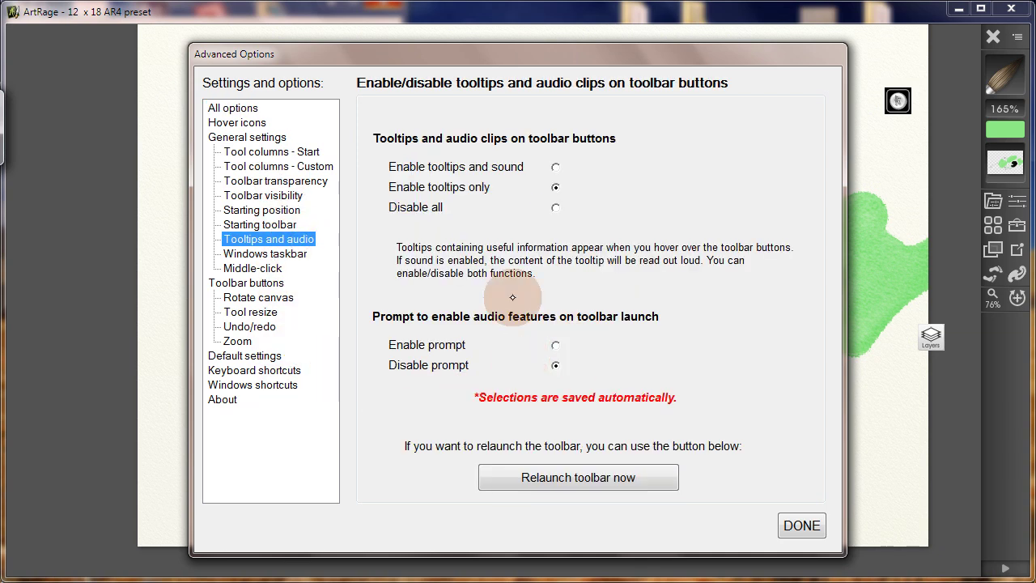
pyautogui.click(555, 207)
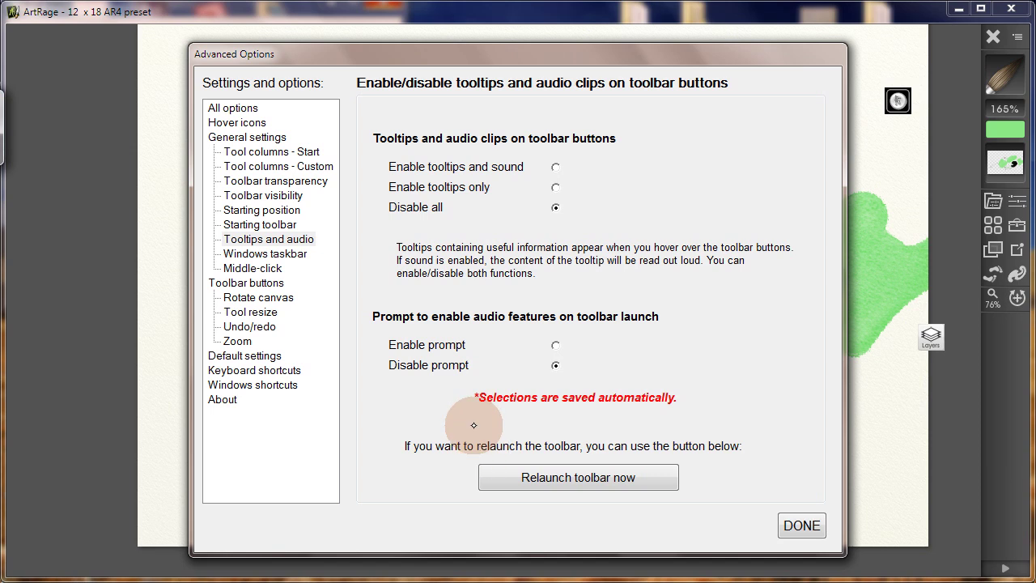
pyautogui.click(556, 187)
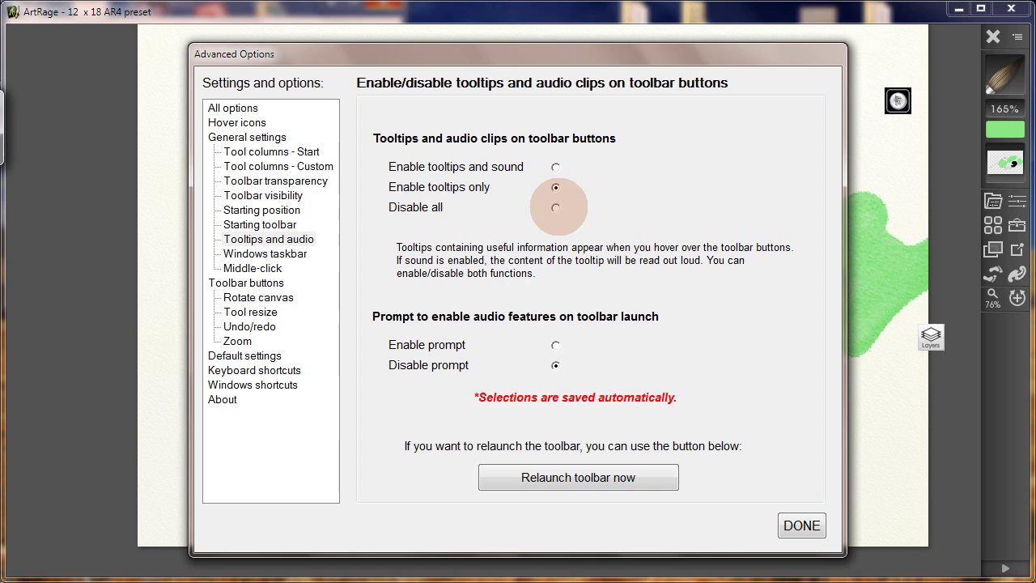
pyautogui.click(289, 195)
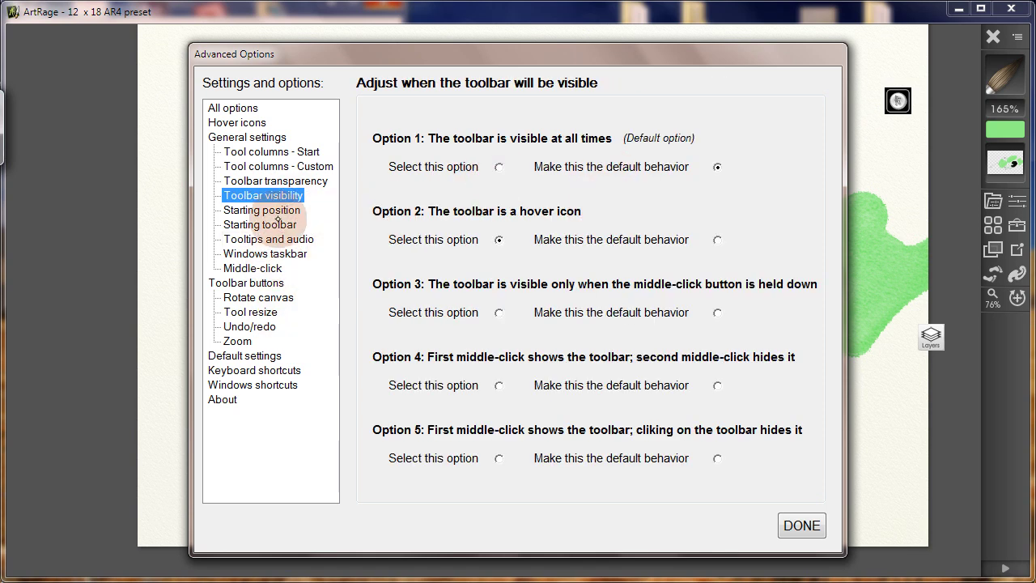
pyautogui.click(275, 180)
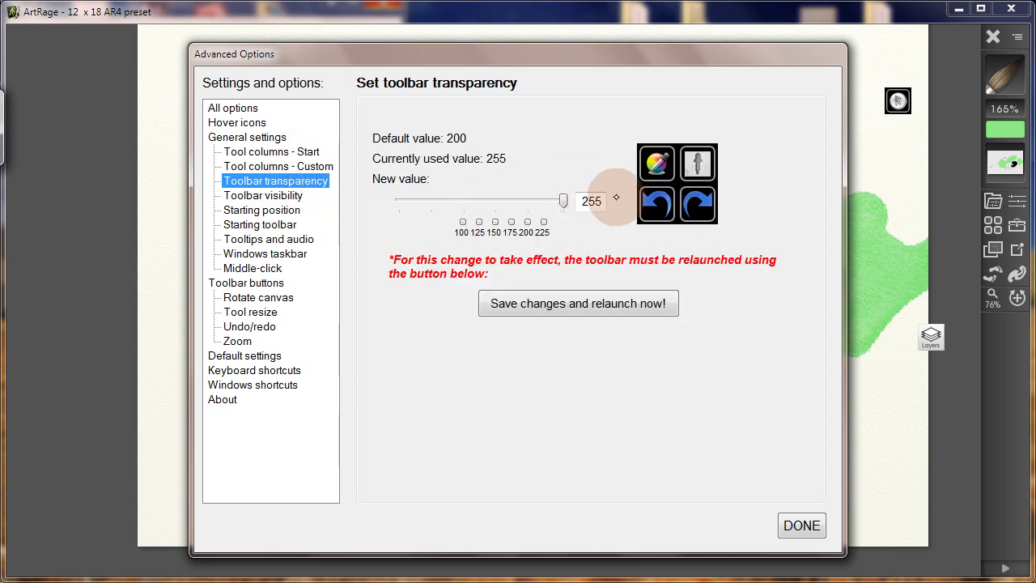
pyautogui.moveTo(561, 199); pyautogui.dragTo(522, 201)
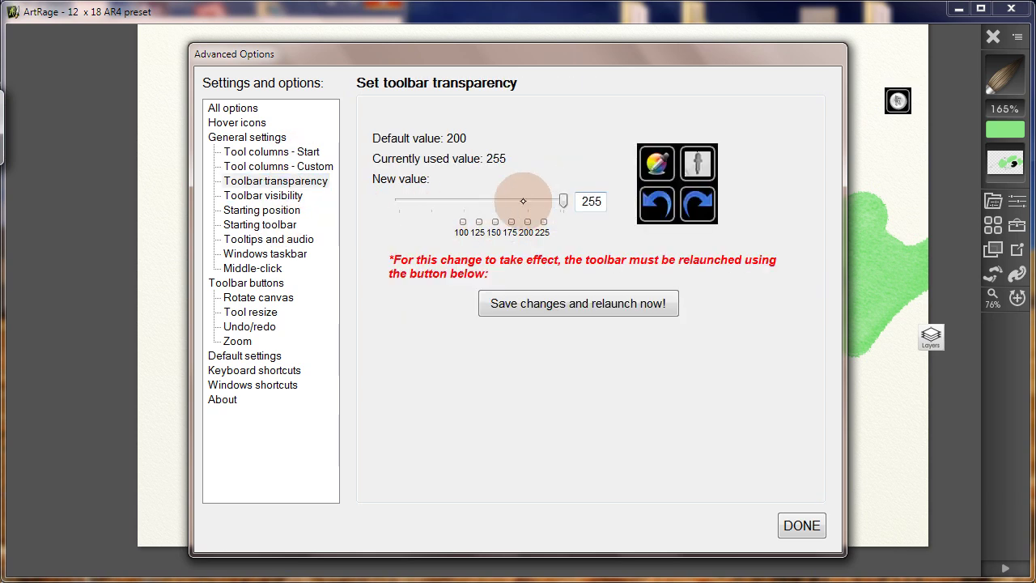
pyautogui.click(250, 311)
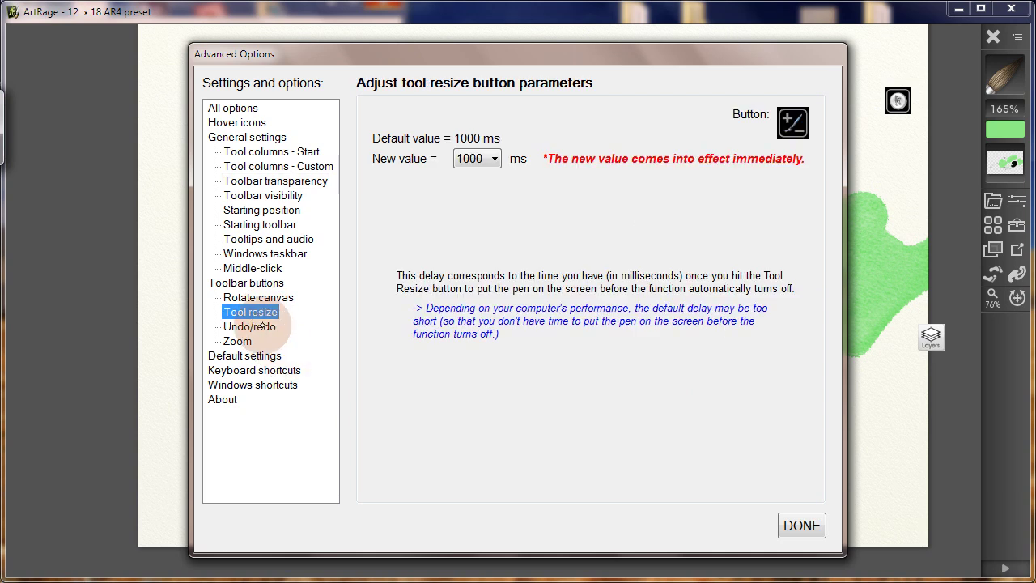
pyautogui.click(250, 326)
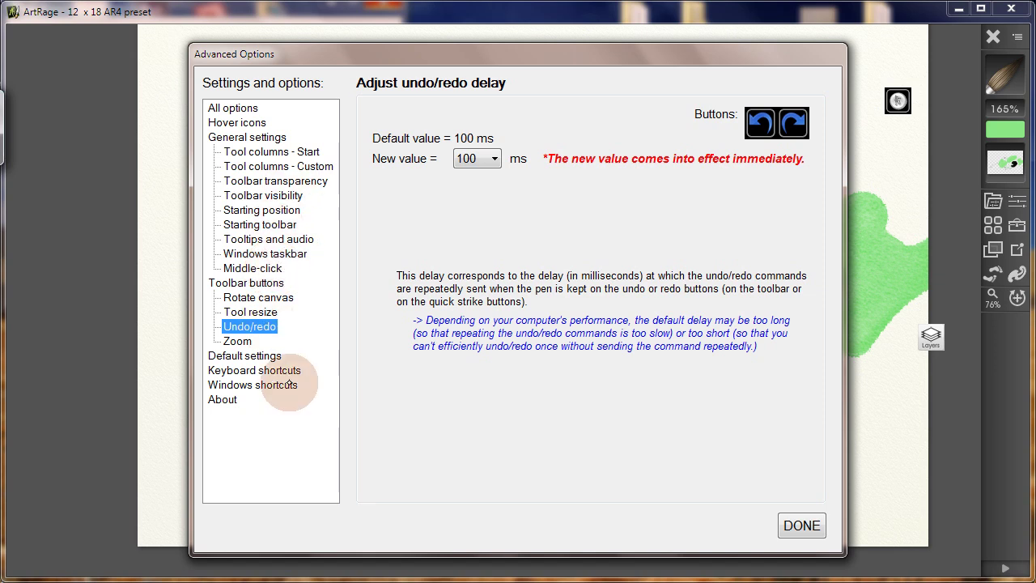
pyautogui.click(800, 524)
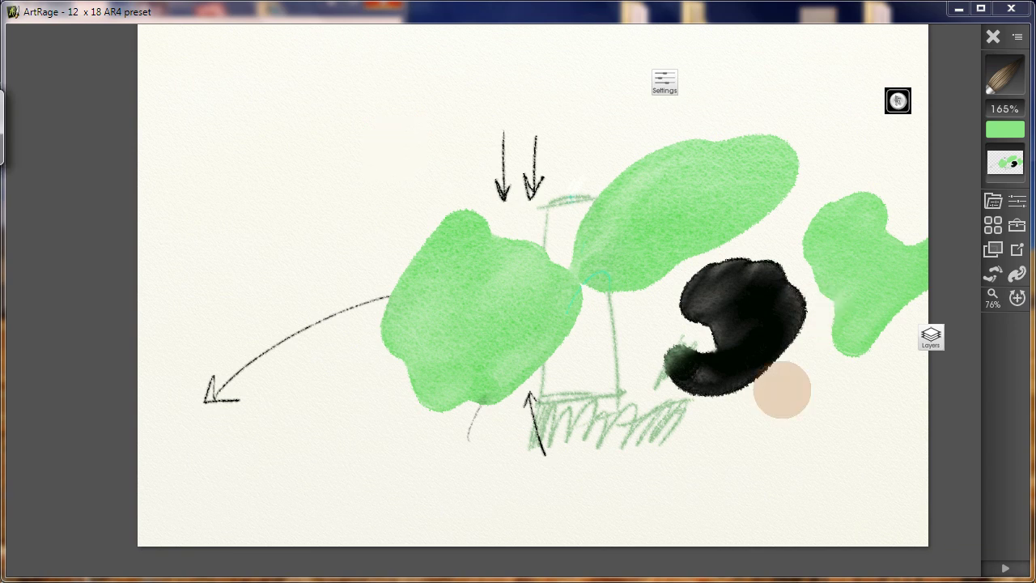
# Extend the right green blob, then switch to the Palette Knife and smear its left edge
pyautogui.click(897, 100)
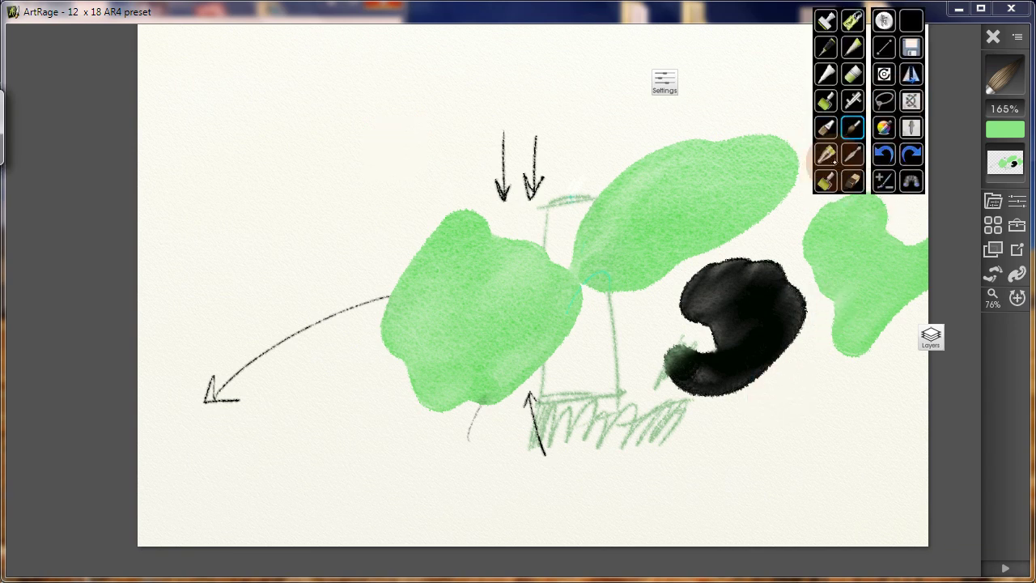
pyautogui.moveTo(764, 132)
pyautogui.mouseDown()
pyautogui.moveTo(712, 155)
pyautogui.moveTo(748, 135)
pyautogui.moveTo(797, 125)
pyautogui.mouseUp()
pyautogui.click(897, 101)
pyautogui.click(825, 74)
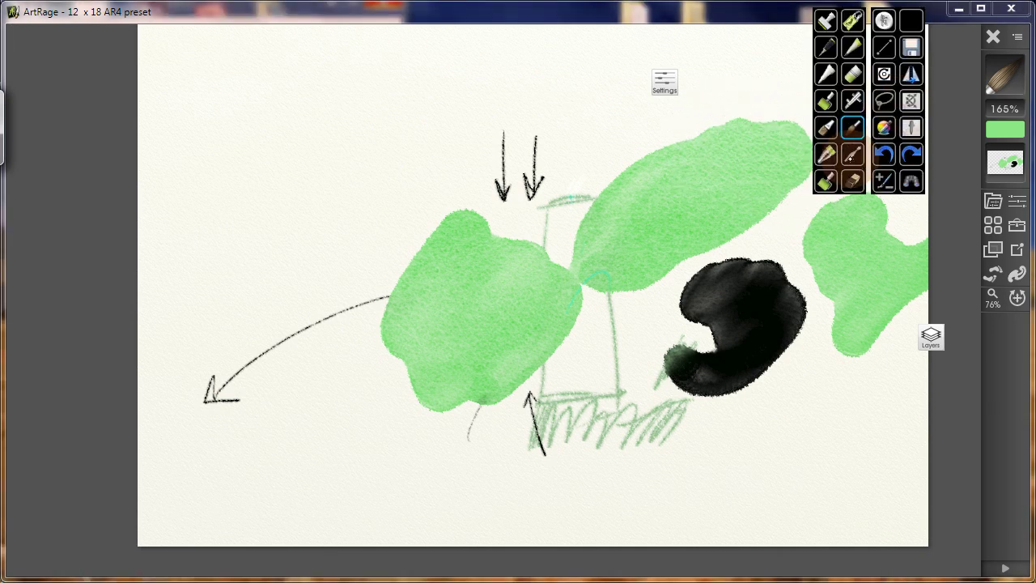
pyautogui.moveTo(789, 234); pyautogui.dragTo(830, 203)
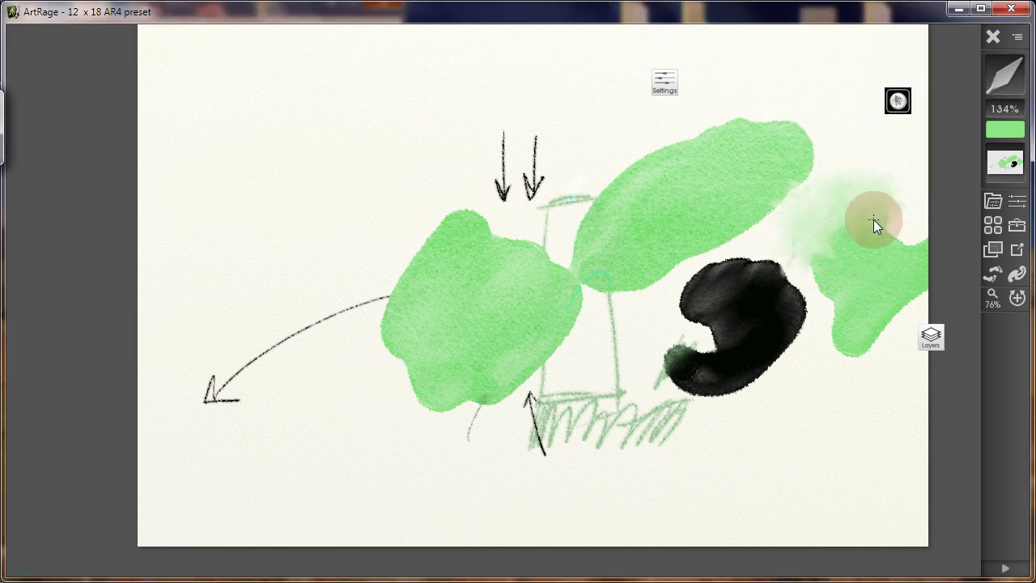
# Shrink the knife to 52%, then smear the green wash and blur the black blob's edges into grey
pyautogui.click(897, 101)
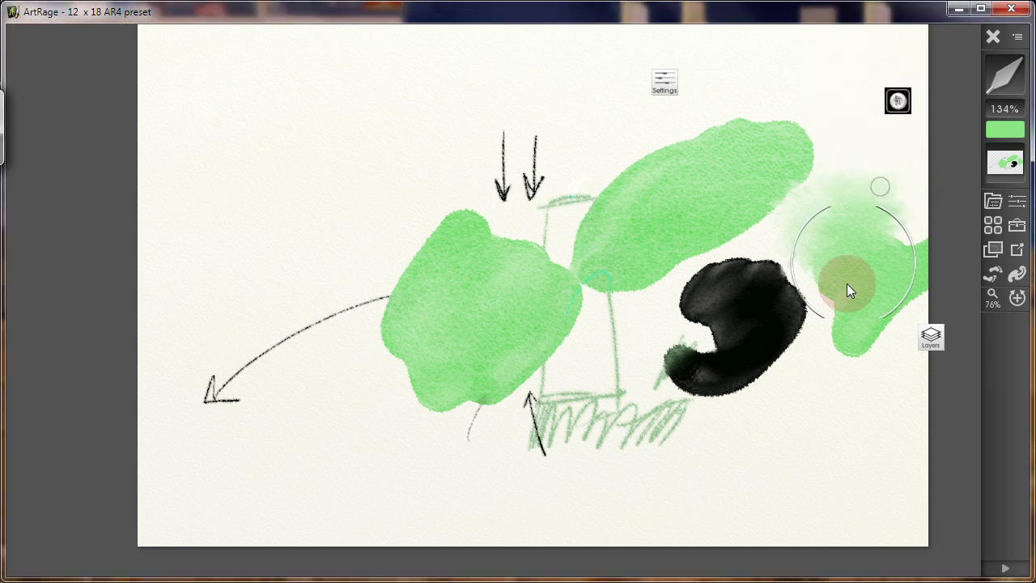
pyautogui.press('[')
pyautogui.press('[')
pyautogui.press('[')
pyautogui.press('[')
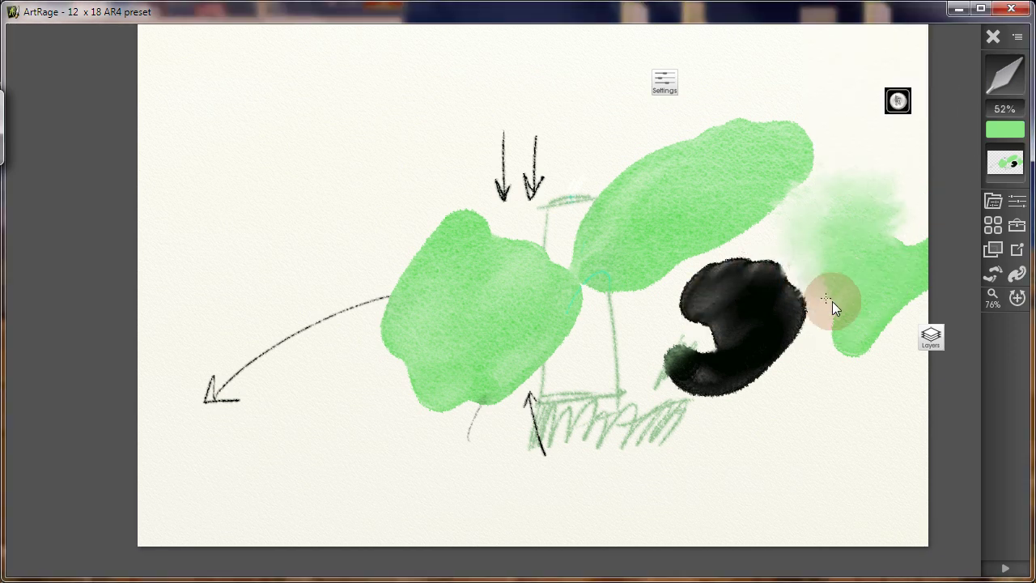
pyautogui.moveTo(824, 266)
pyautogui.mouseDown()
pyautogui.moveTo(847, 217)
pyautogui.moveTo(833, 234)
pyautogui.moveTo(869, 206)
pyautogui.mouseUp()
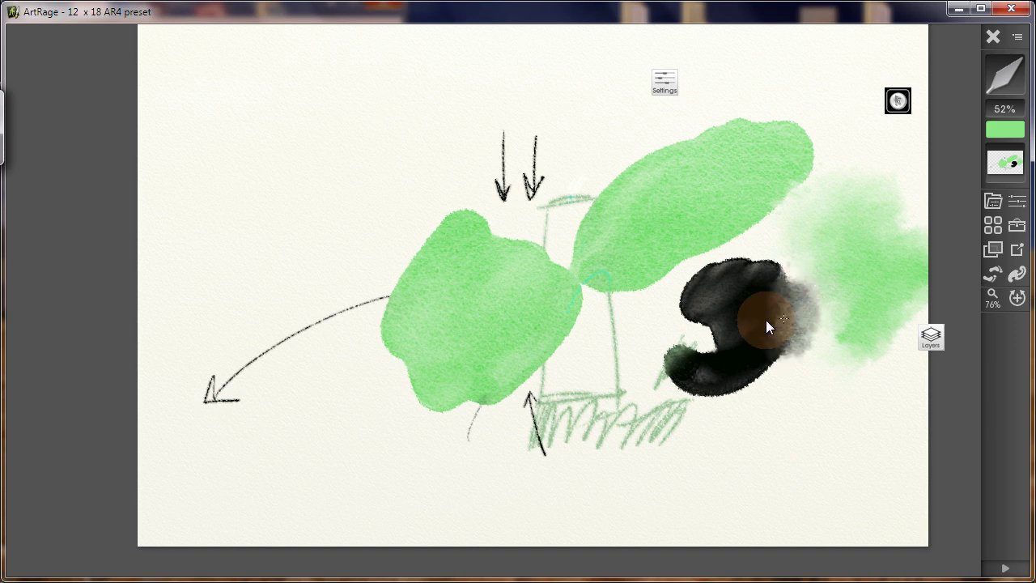
pyautogui.moveTo(765, 320)
pyautogui.mouseDown()
pyautogui.moveTo(775, 254)
pyautogui.moveTo(709, 316)
pyautogui.moveTo(696, 286)
pyautogui.mouseUp()
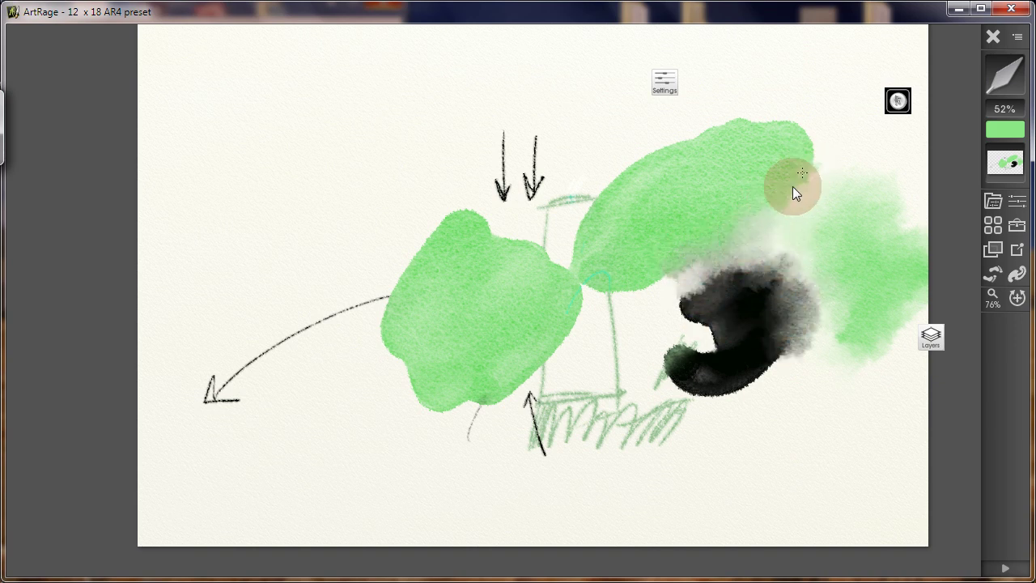
pyautogui.moveTo(782, 284)
pyautogui.mouseDown()
pyautogui.moveTo(784, 351)
pyautogui.moveTo(705, 449)
pyautogui.mouseUp()
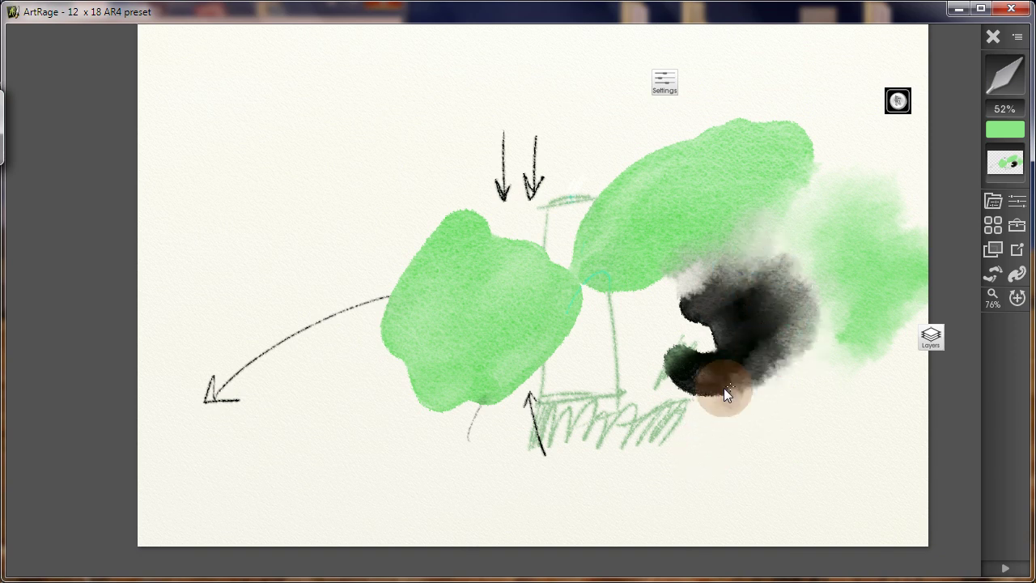